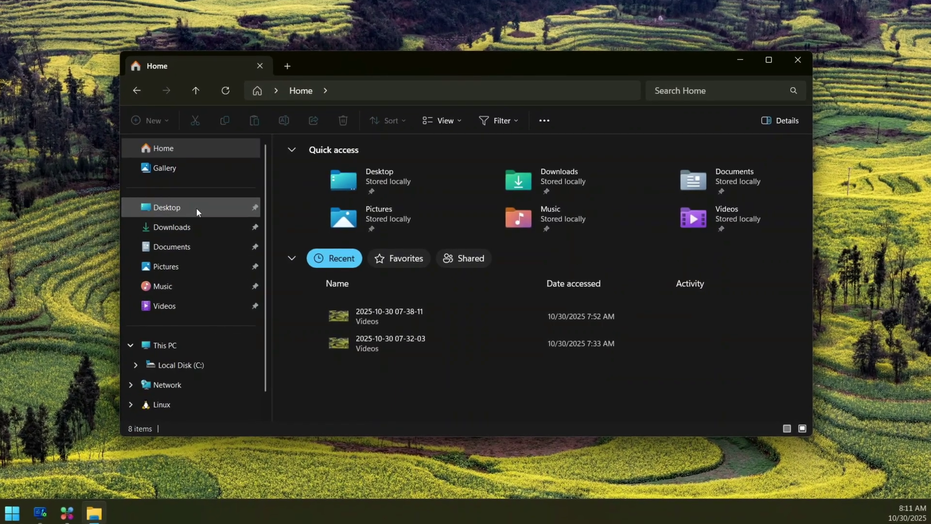
Open the Desktop folder and scroll through its contents
click(195, 207)
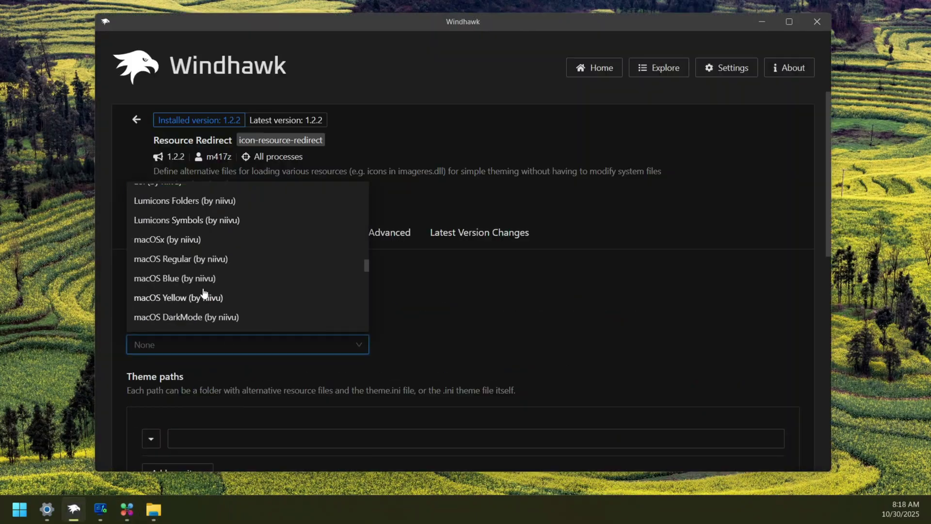
click(202, 278)
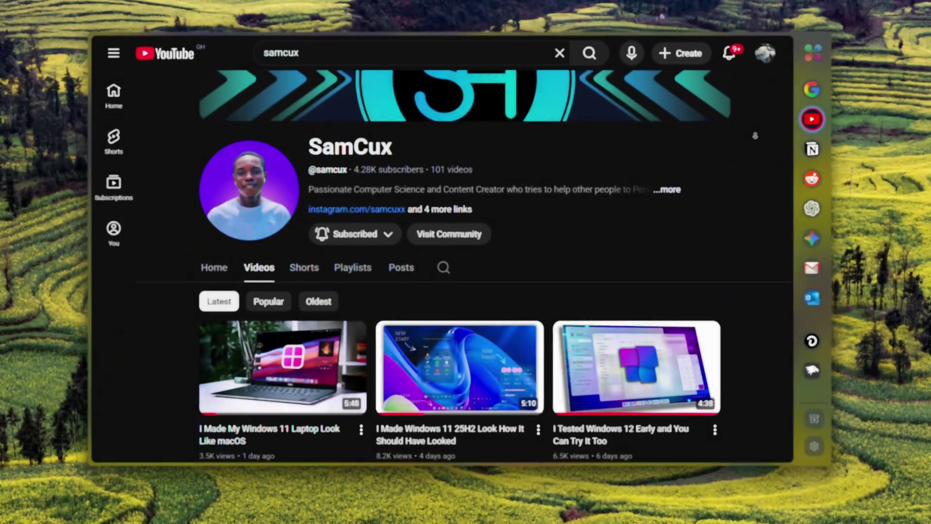
scroll(749, 142, down, 5)
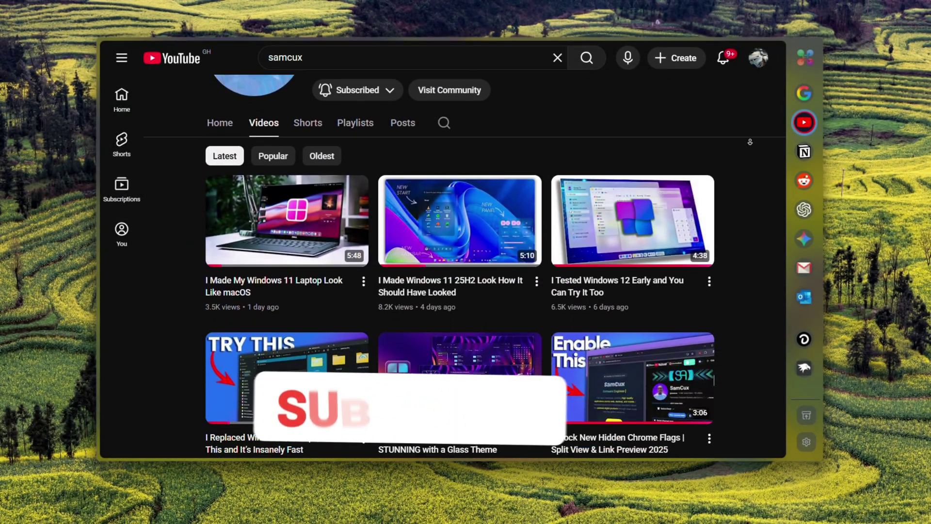
scroll(749, 142, down, 4)
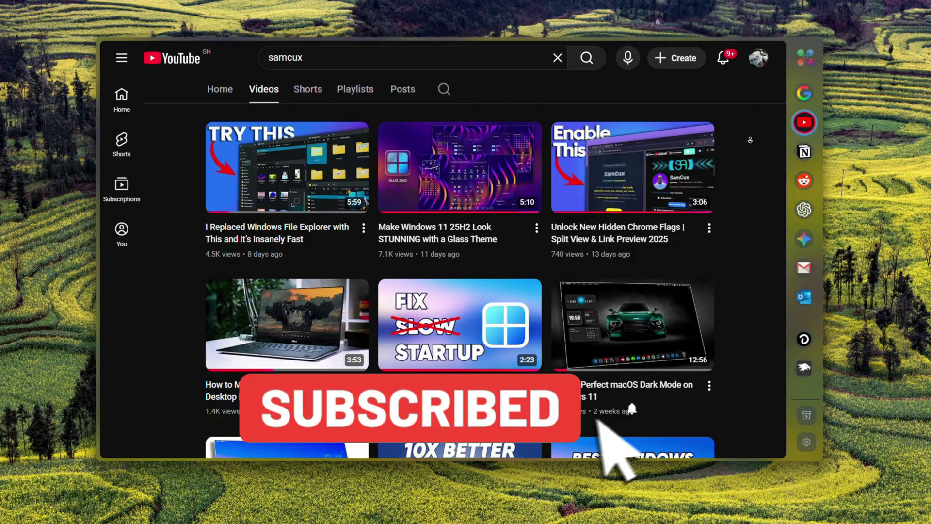
scroll(749, 140, down, 4)
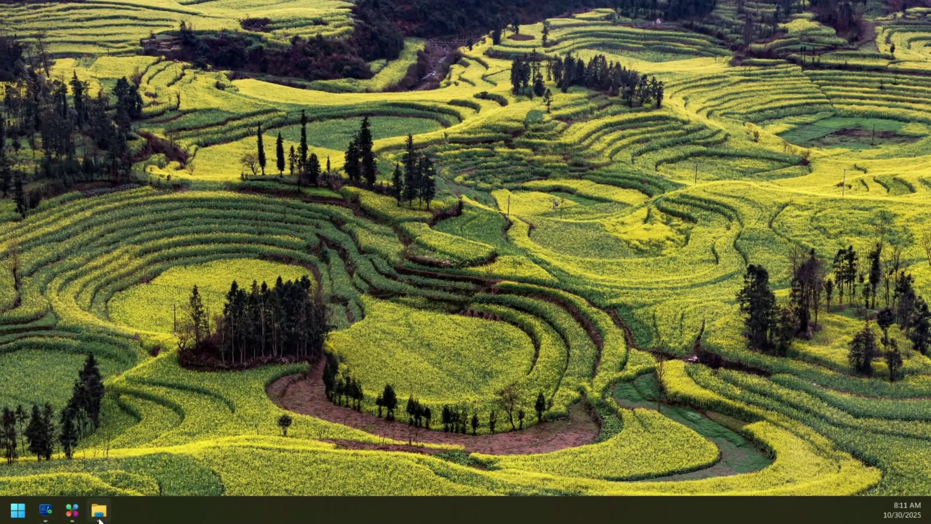
Open a new Explorer window and go to This PC to see Local Disk (C:)
key(super+e)
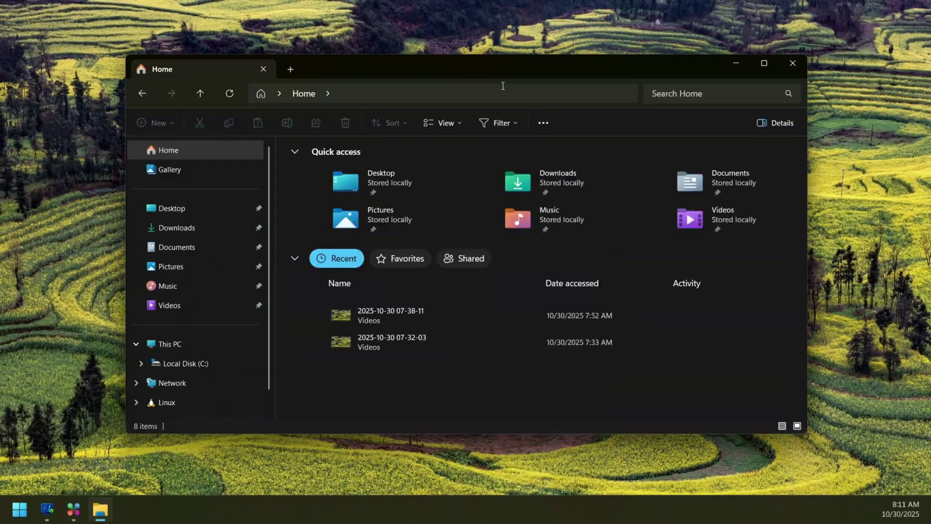
scroll(238, 261, down, 1)
scroll(230, 341, up, 1)
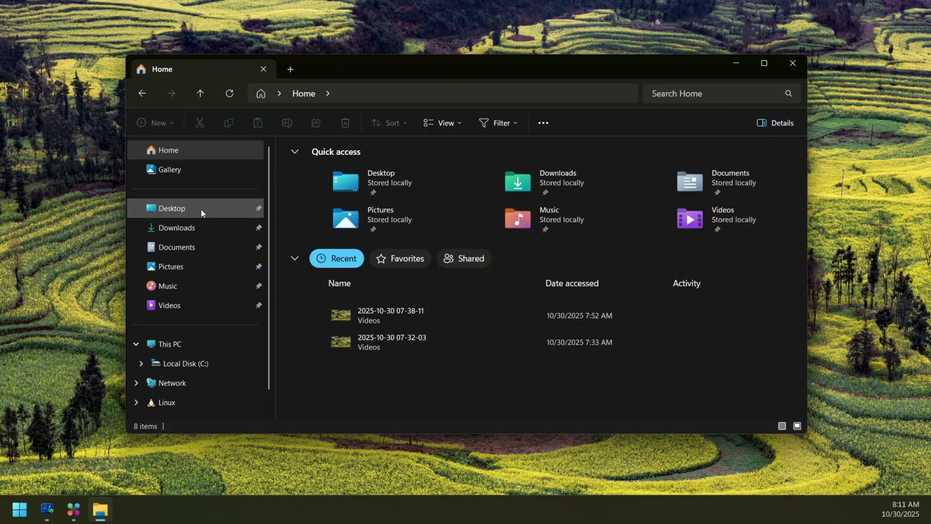
click(170, 344)
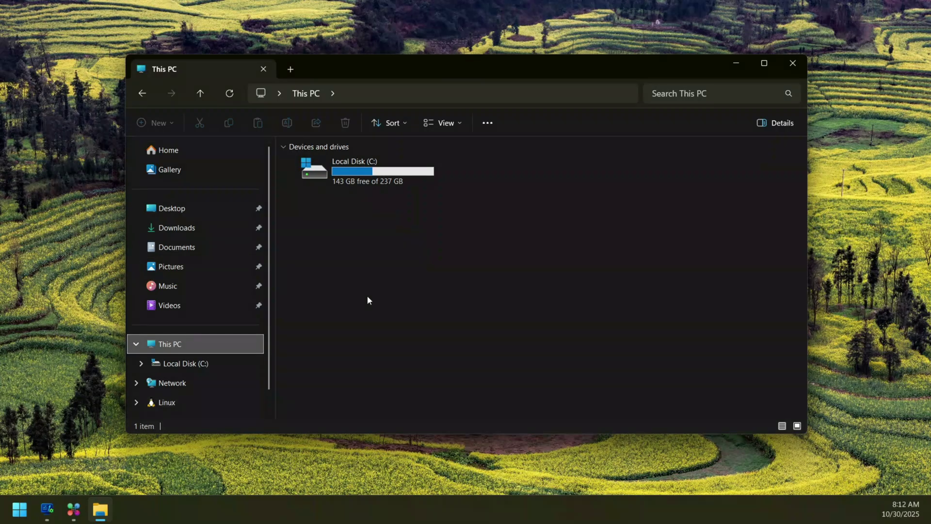
click(735, 64)
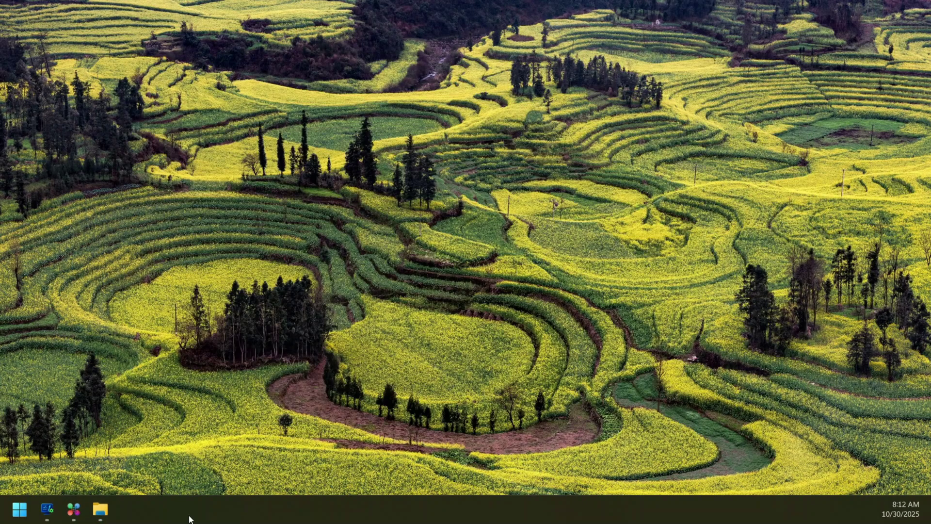
click(73, 509)
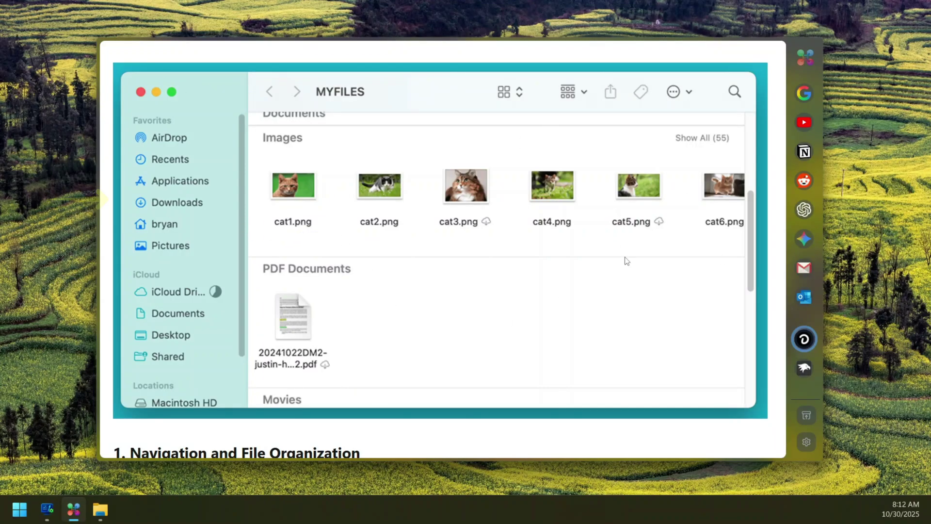
click(803, 367)
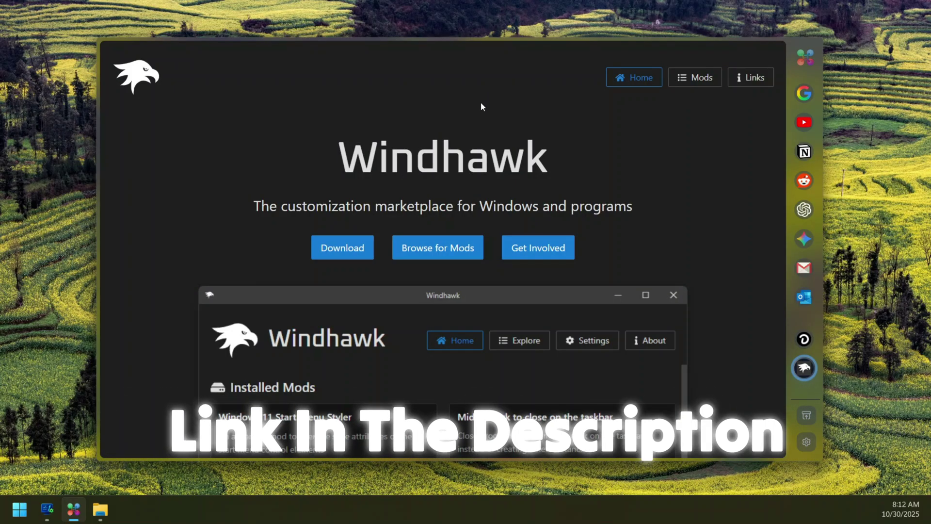
scroll(394, 313, down, 5)
scroll(397, 306, up, 5)
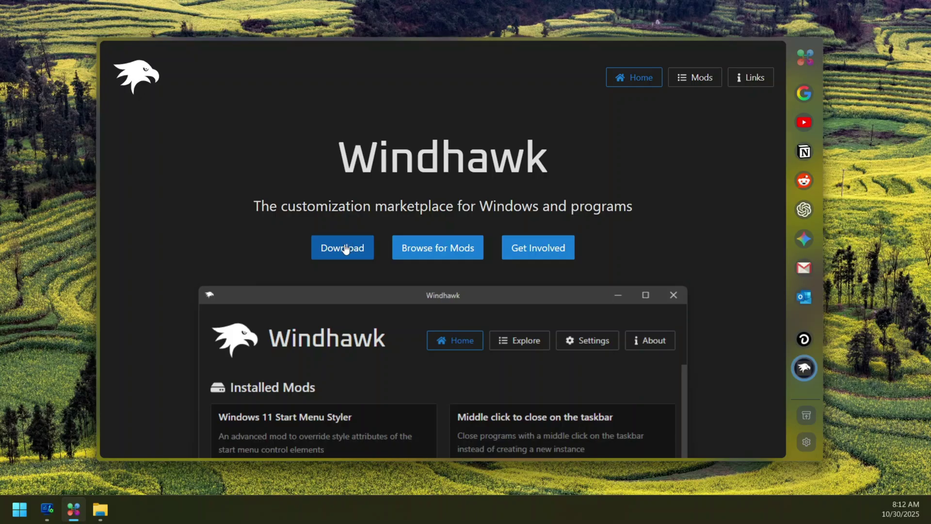
key(super+d)
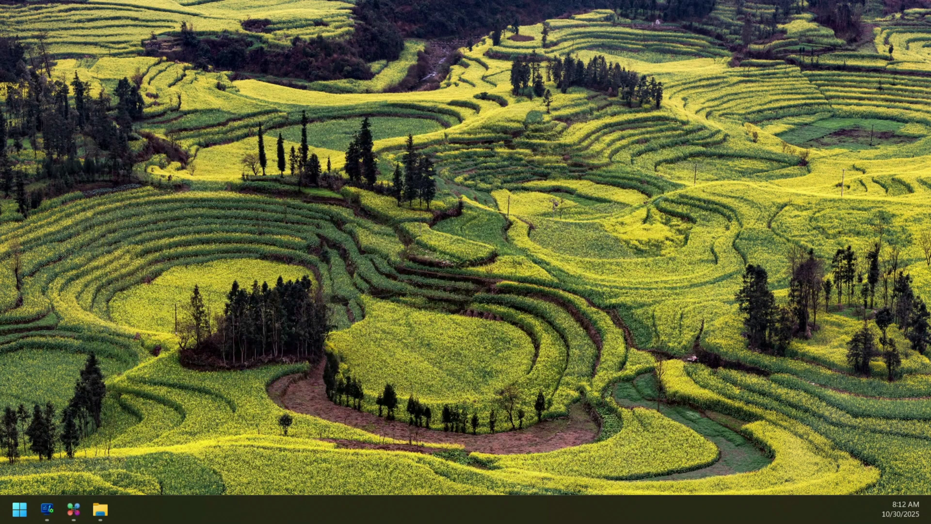
Restore the Finder folder window and review the Finder reference page in Unifeed
click(100, 509)
drag(343, 284, 369, 135)
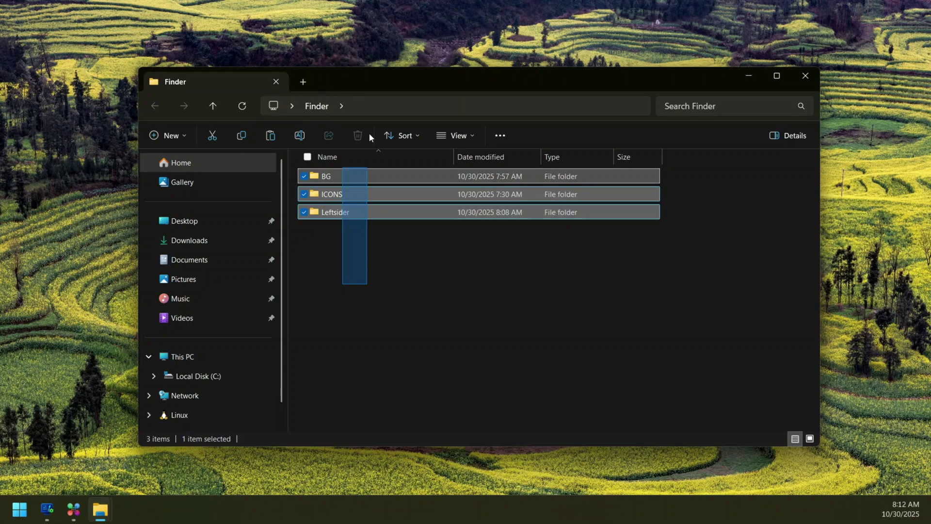
click(376, 286)
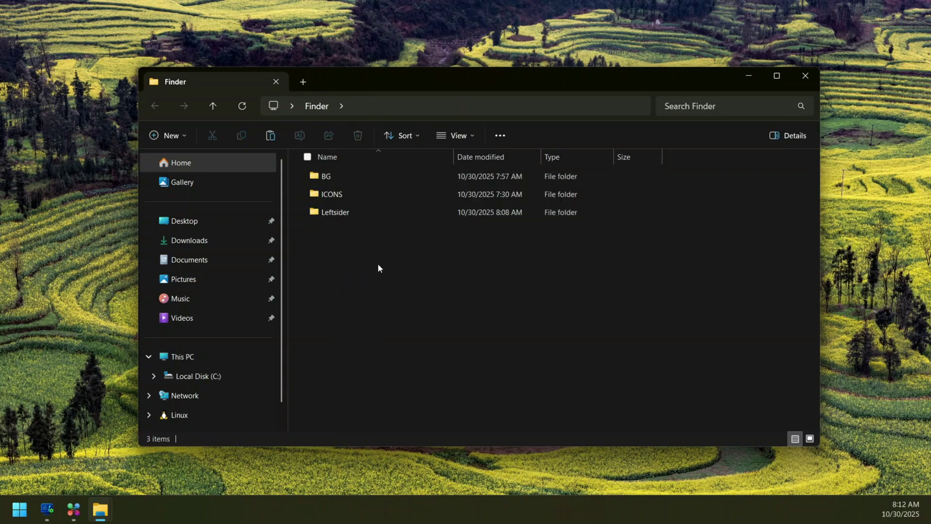
click(74, 509)
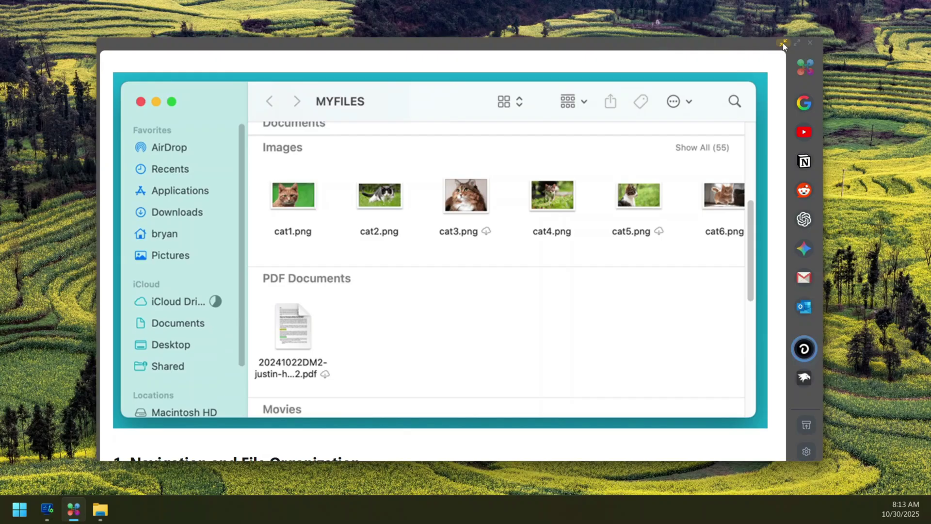
key(Escape)
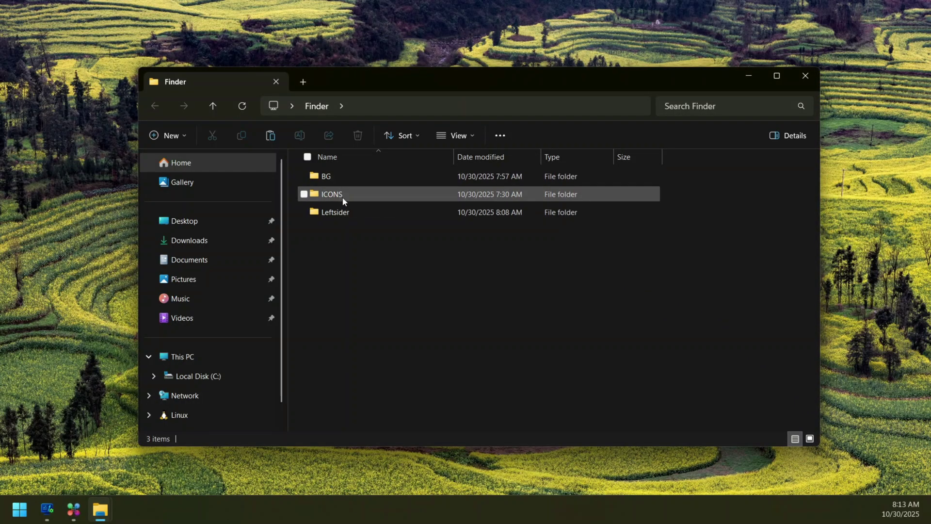
Open ICONS > Windows 11 Themes and select all 13 macOS theme items
double_click(373, 195)
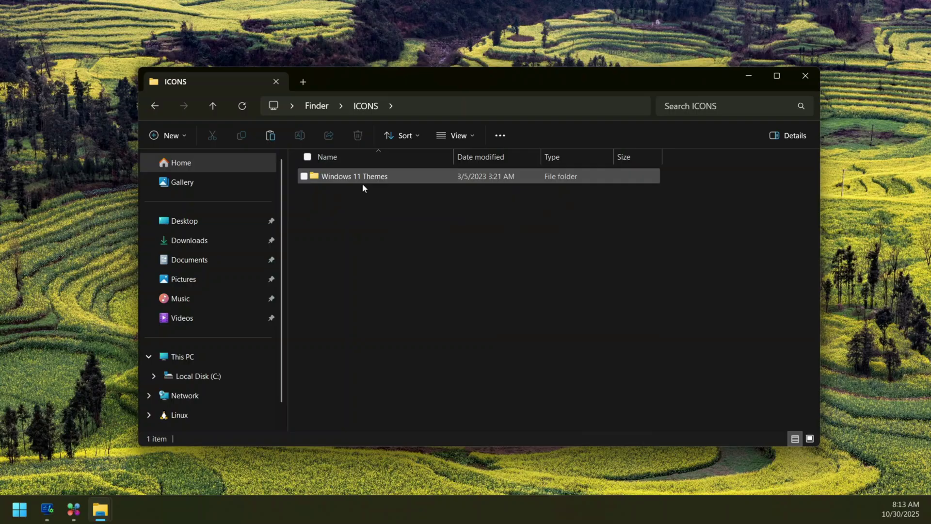
double_click(374, 176)
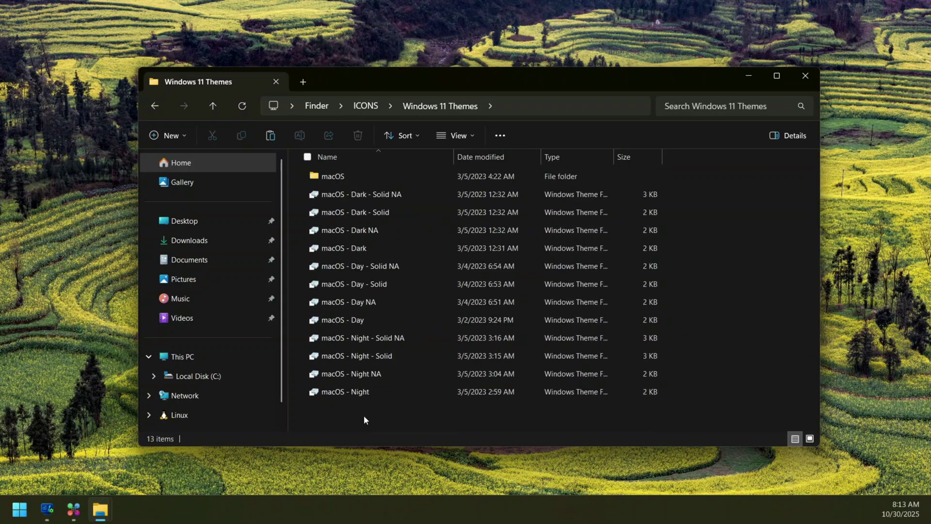
drag(363, 420, 367, 170)
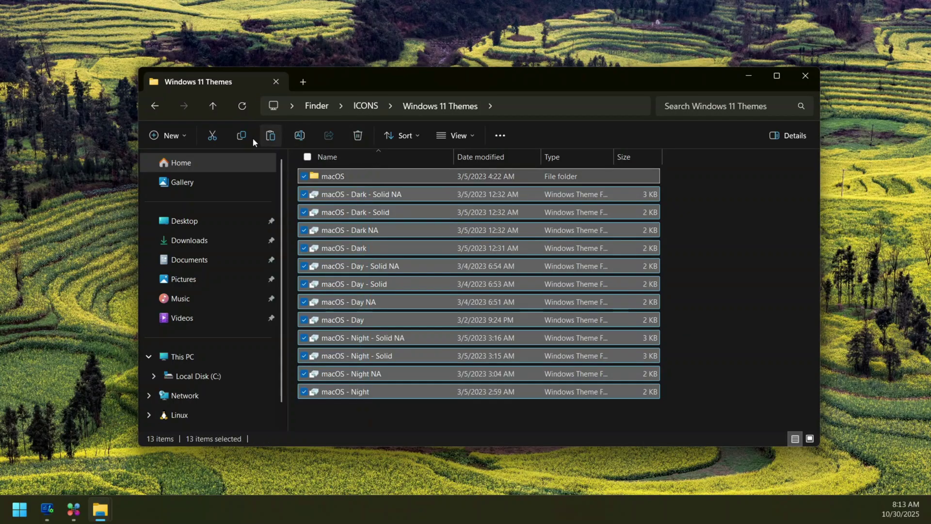
In a new tab, go to C:\Windows\Resources\Themes and paste the macOS theme items
click(303, 82)
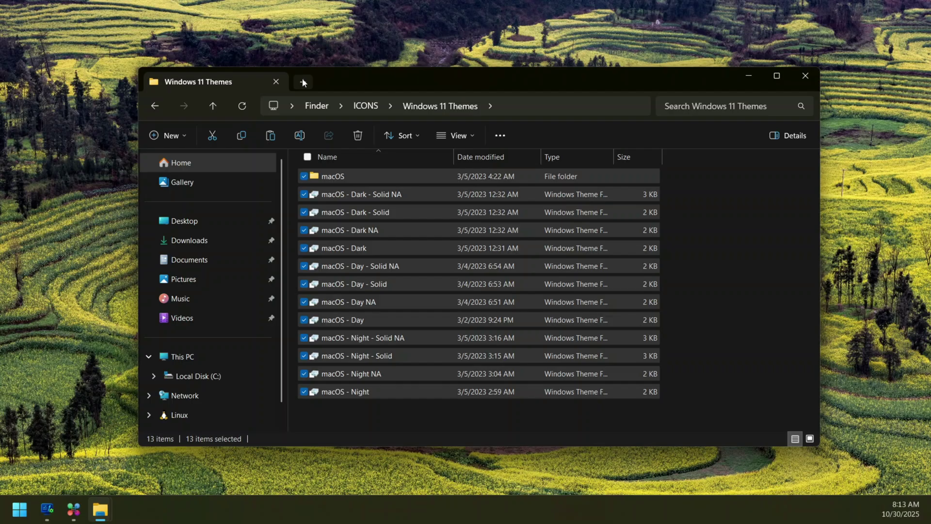
click(179, 356)
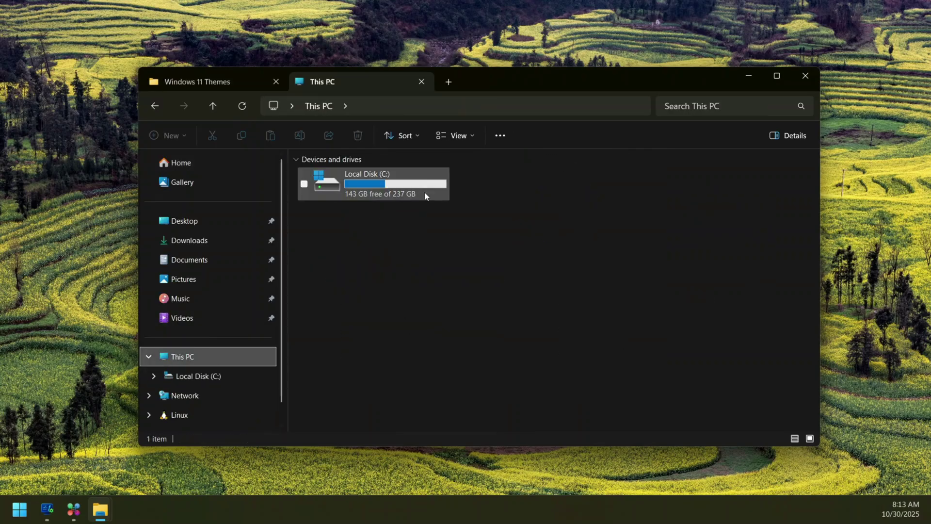
double_click(421, 189)
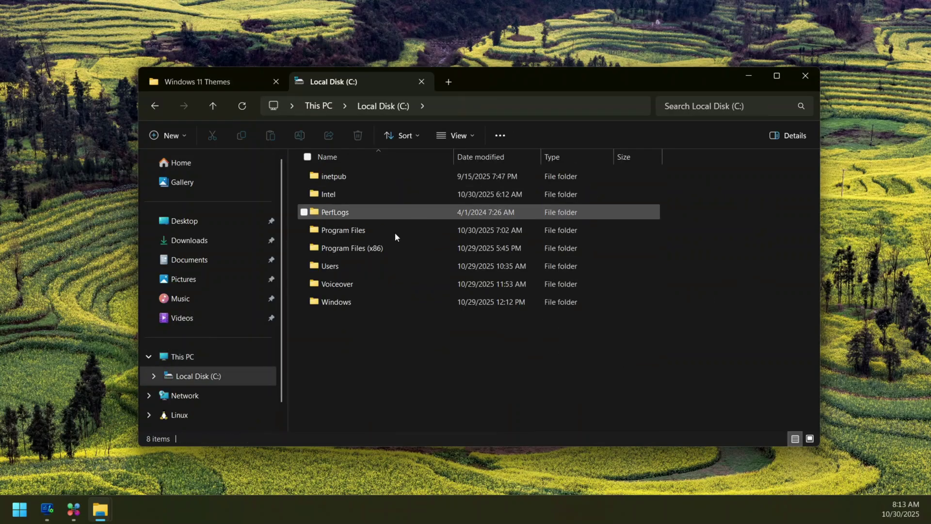
double_click(342, 304)
key(r)
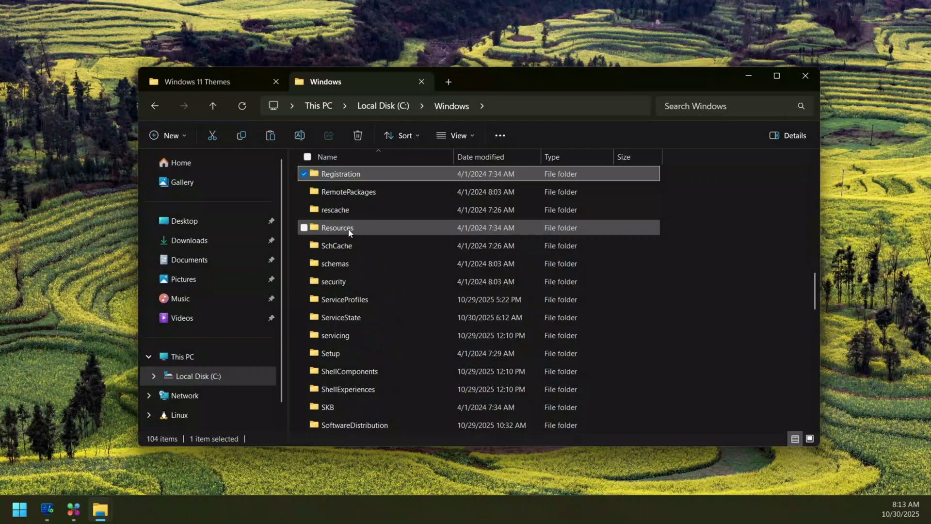
double_click(349, 231)
double_click(359, 193)
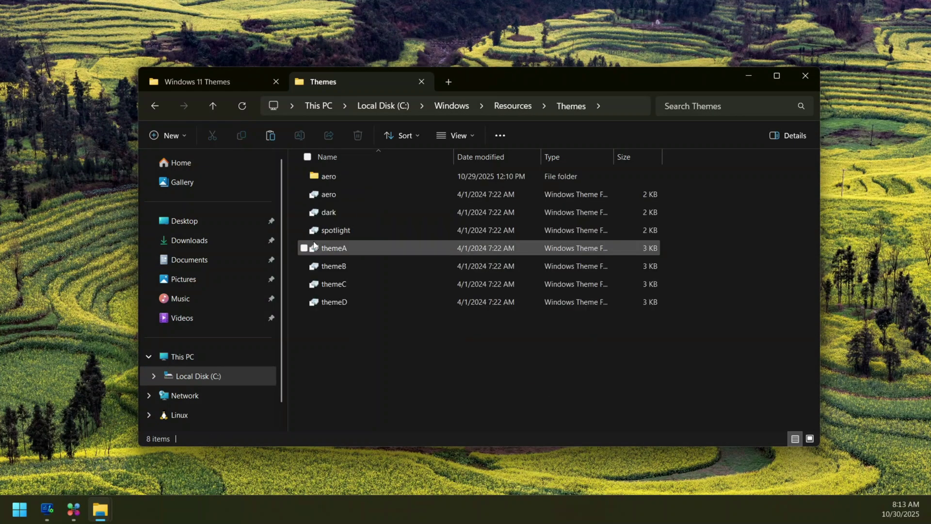
click(270, 136)
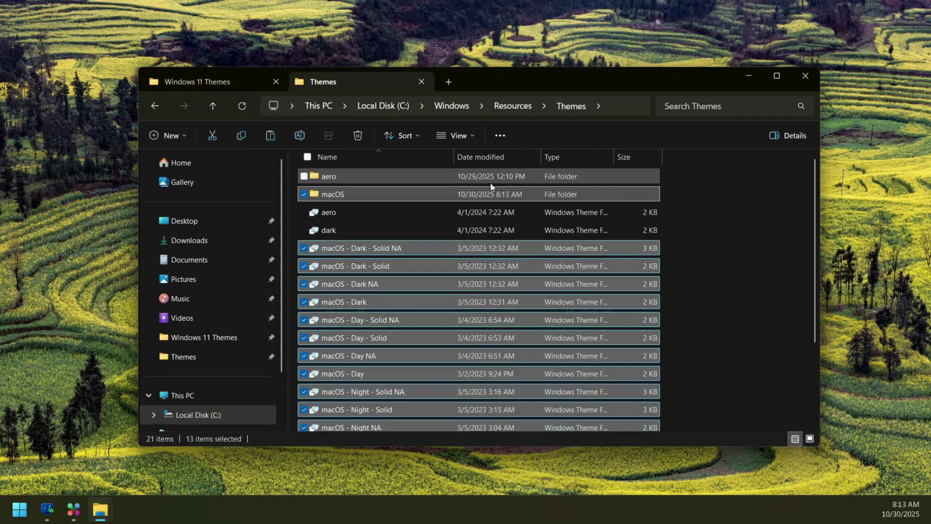
Apply the macOS - Dark NA theme from Settings > Personalization > Themes
click(753, 77)
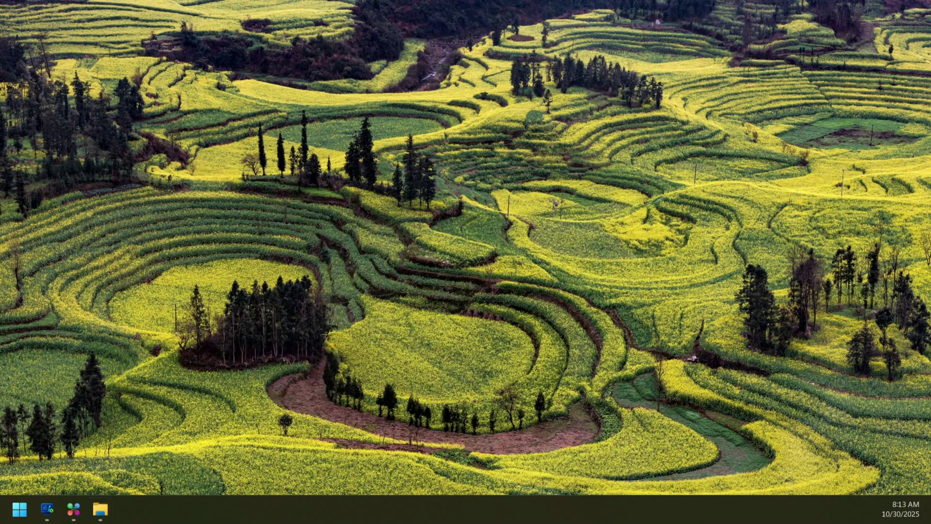
click(20, 509)
click(190, 246)
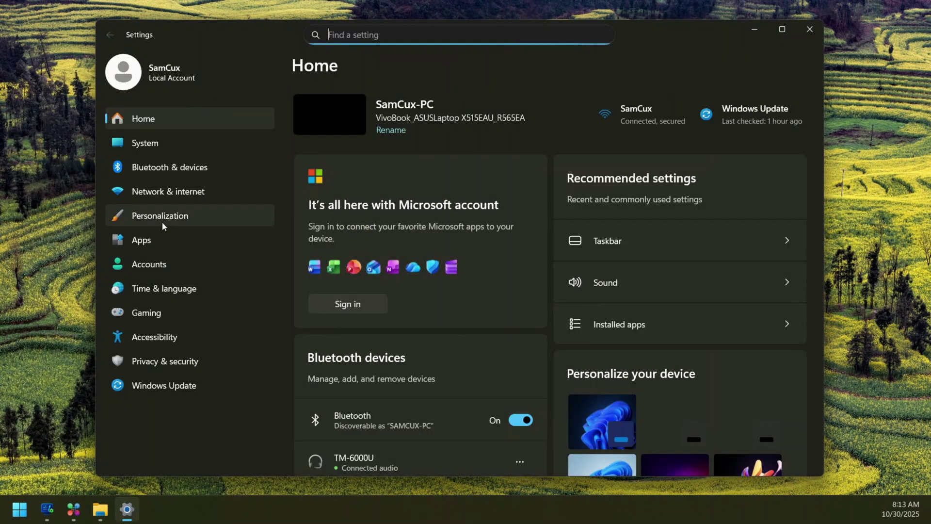
click(162, 222)
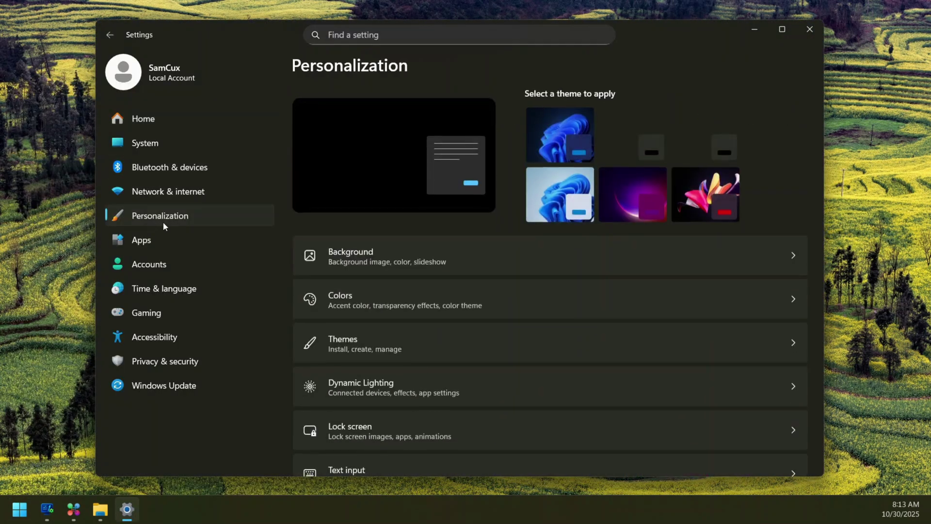
click(457, 344)
click(656, 293)
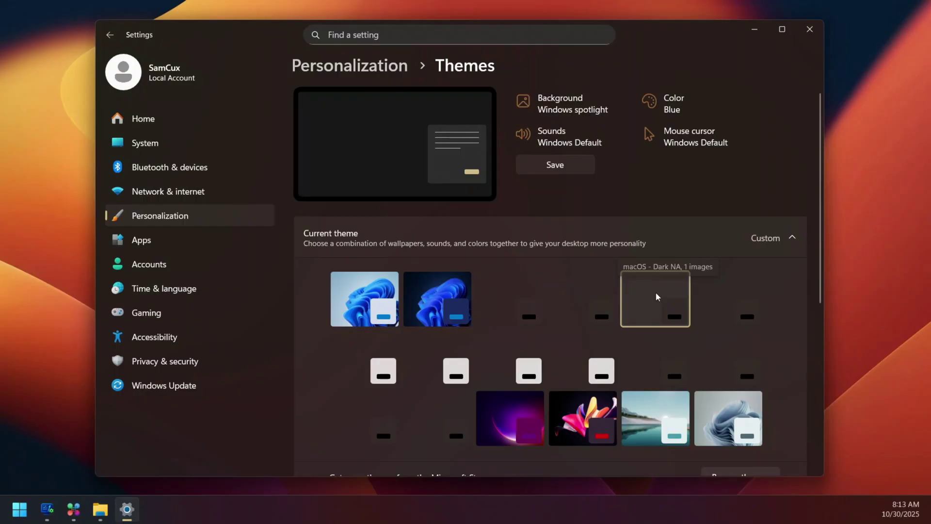
Minimize Settings and bring the Explorer Themes folder window back
click(754, 29)
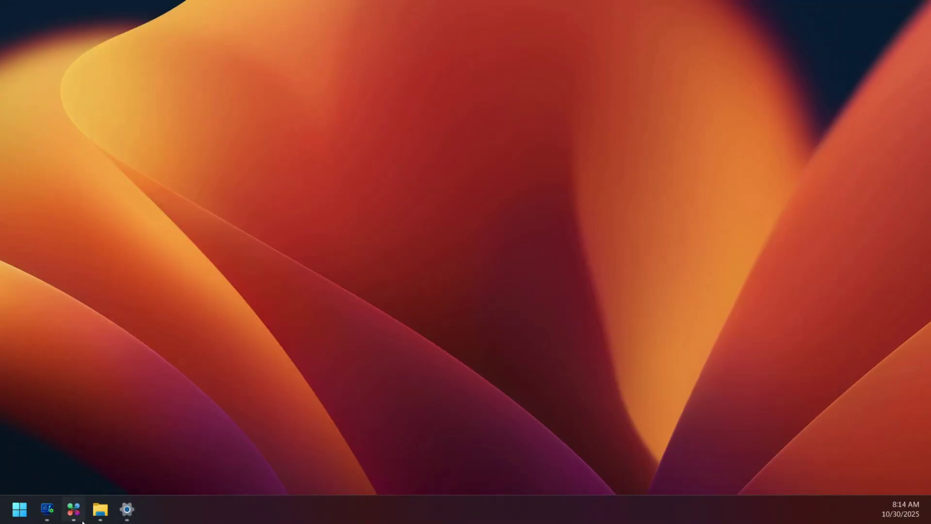
mouse_move(100, 509)
click(195, 455)
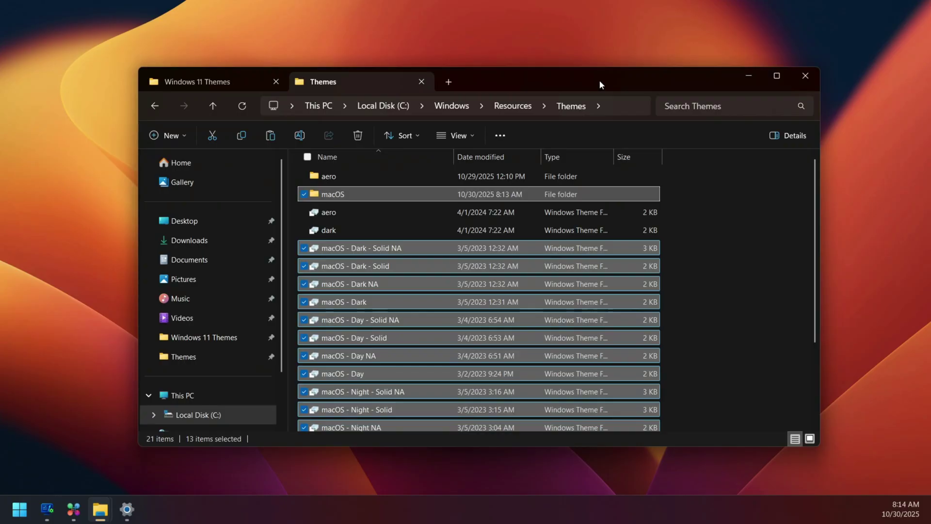
Launch Windhawk from Start and search its mod catalogue for 'uxth'
click(748, 77)
key(super)
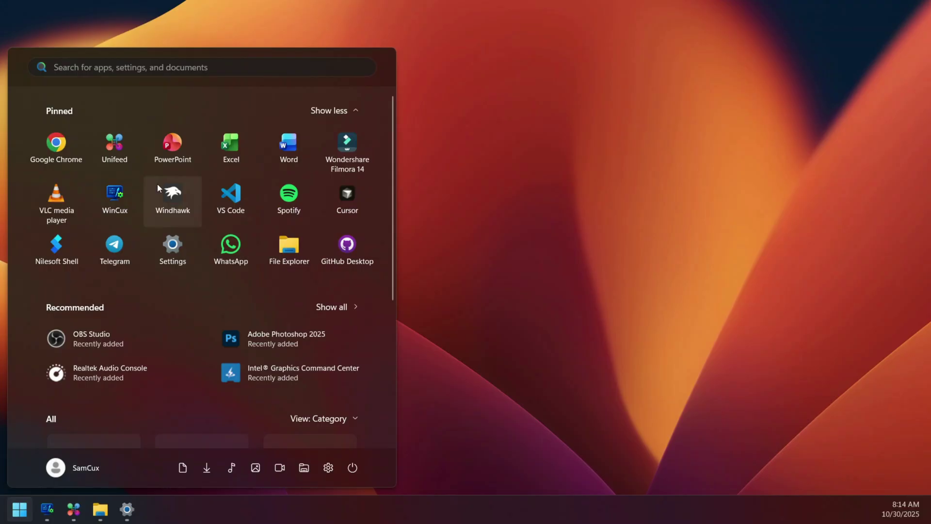
click(158, 185)
click(659, 69)
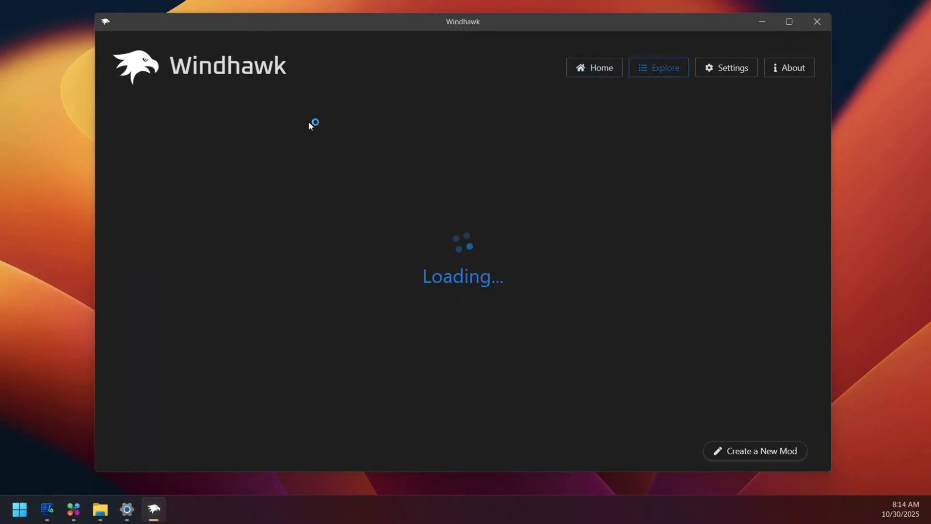
click(269, 112)
text(uxth)
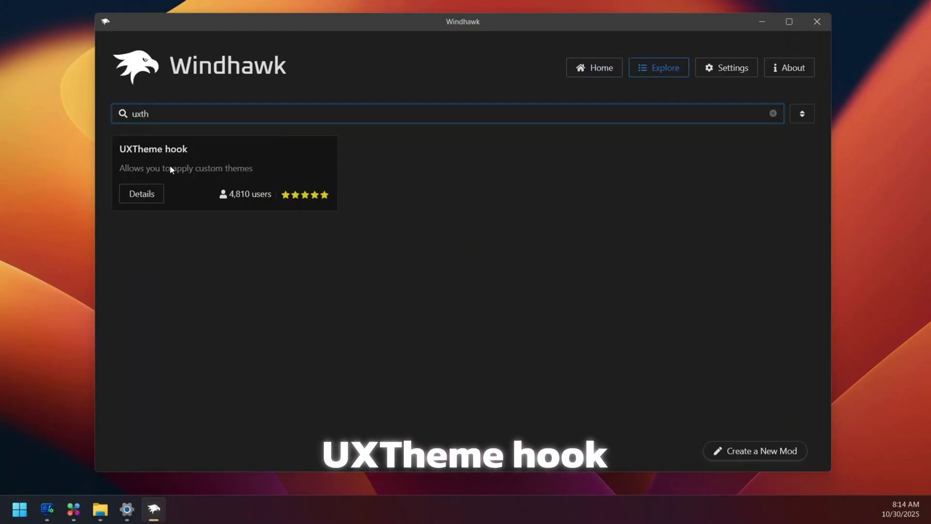
Install the UXTheme hook mod, accepting the risk warning, then minimize Windhawk
click(150, 199)
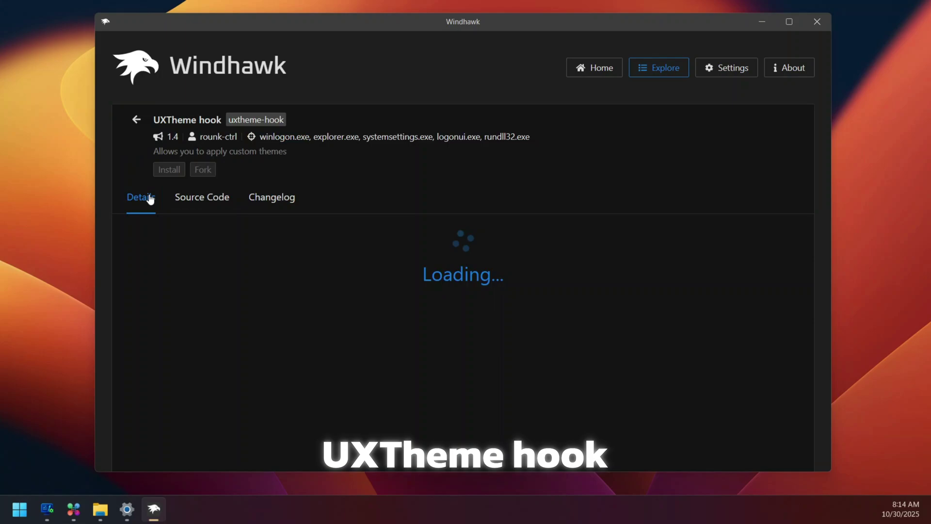
click(169, 169)
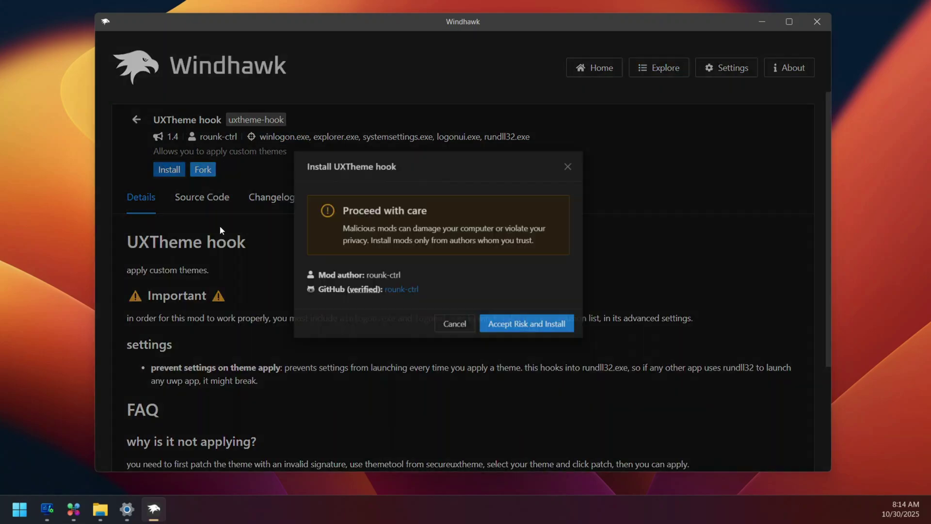
click(553, 344)
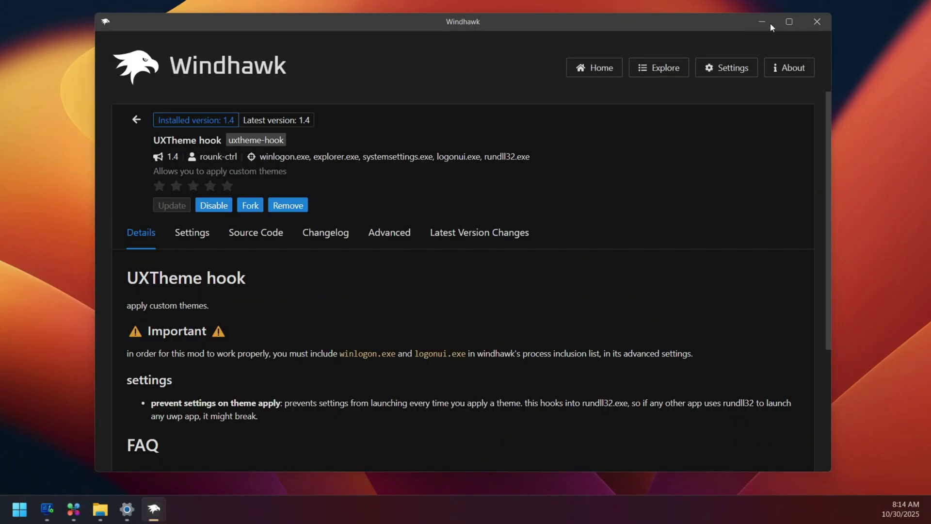
click(770, 24)
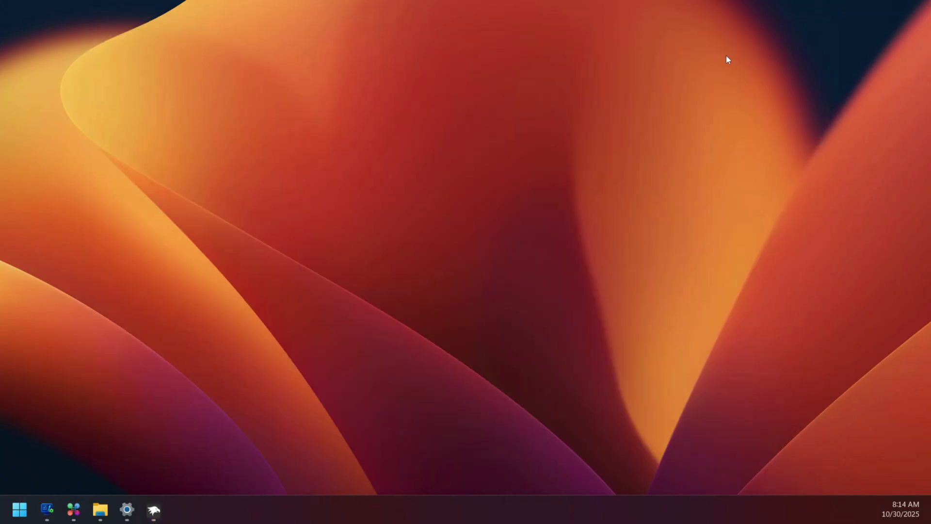
Set the terraced-fields photo wallpaper_21y7yg.jpg as the desktop background using WinCux
click(126, 509)
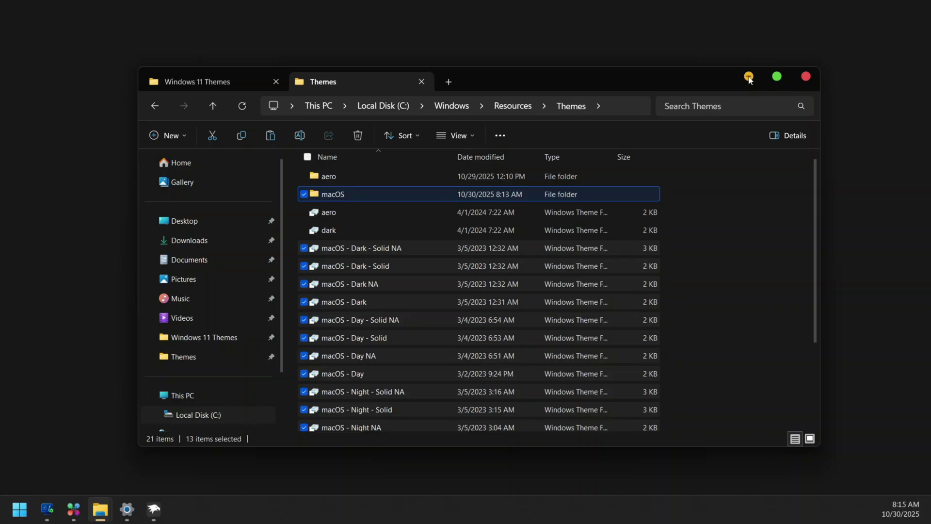
click(73, 509)
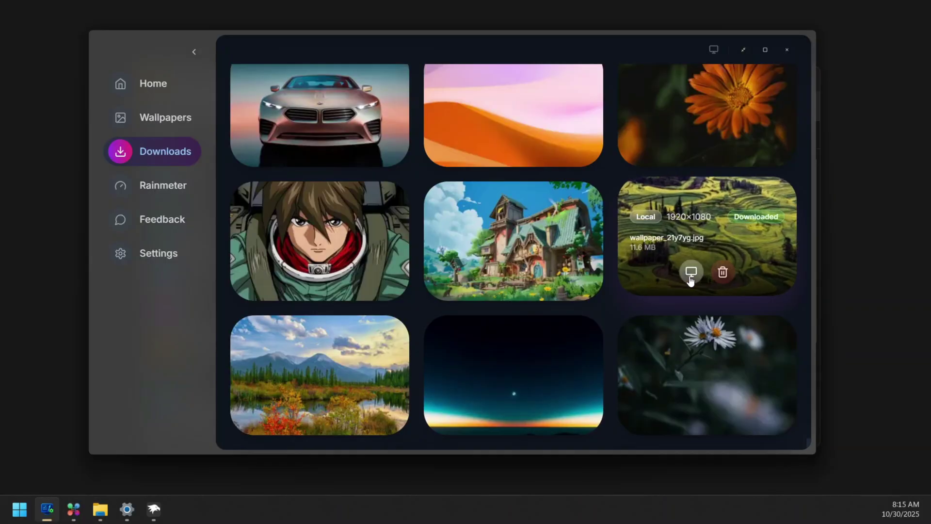
click(690, 272)
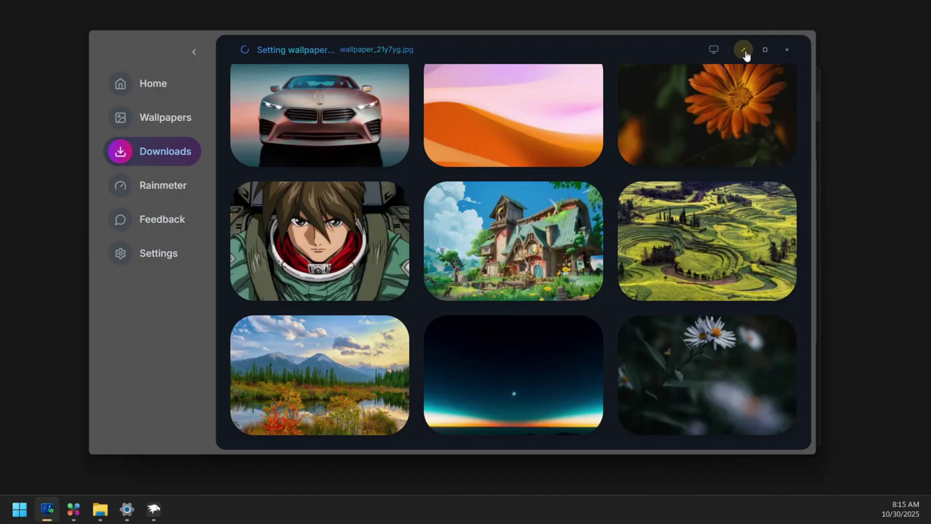
click(745, 52)
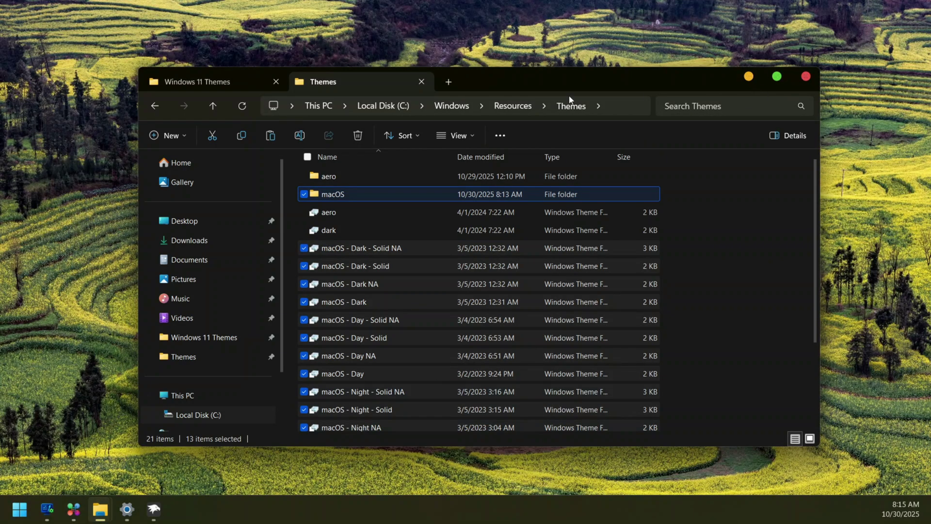
Open Finder > Leftsider and extract the archive to Leftsider\ with WinRAR
click(182, 80)
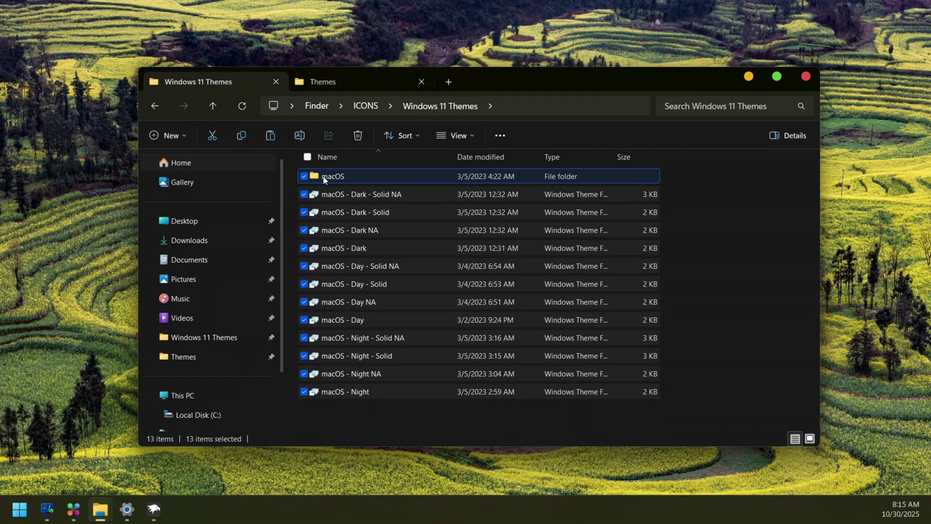
click(322, 106)
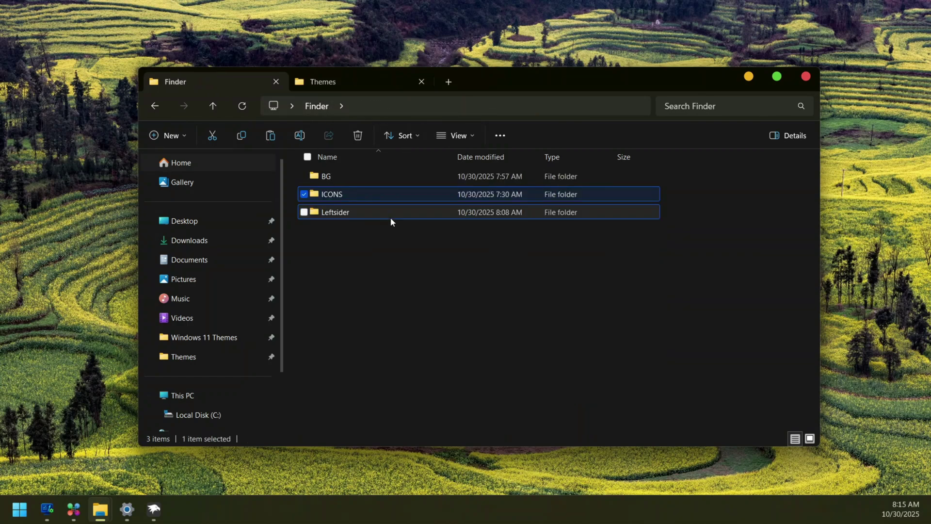
mouse_move(343, 214)
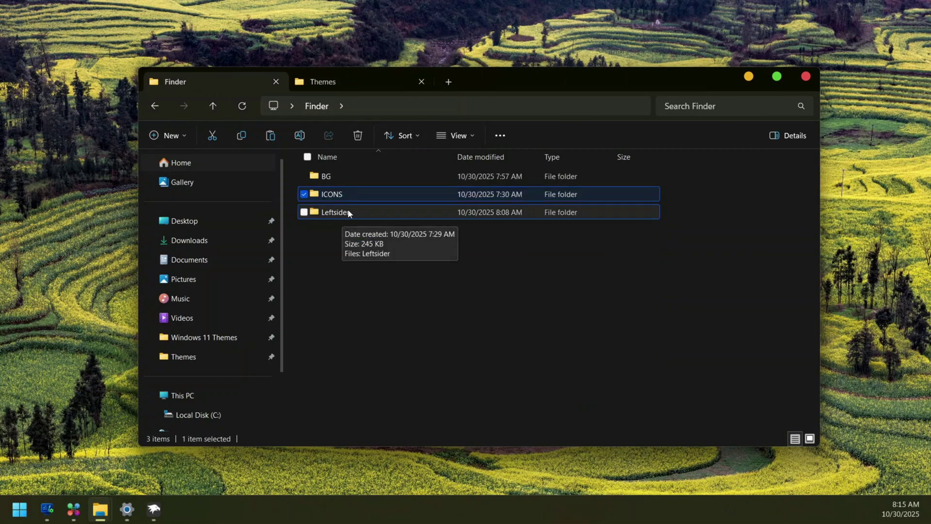
double_click(362, 216)
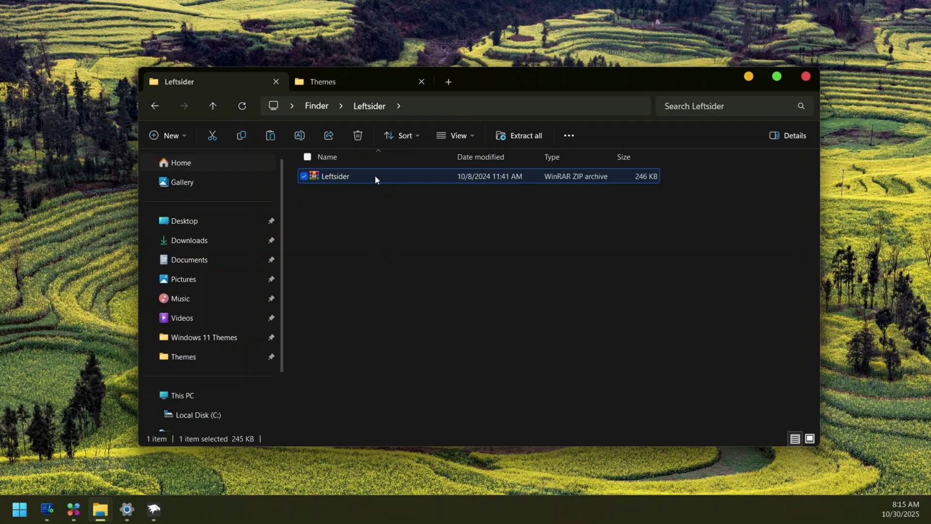
right_click(375, 175)
mouse_move(477, 197)
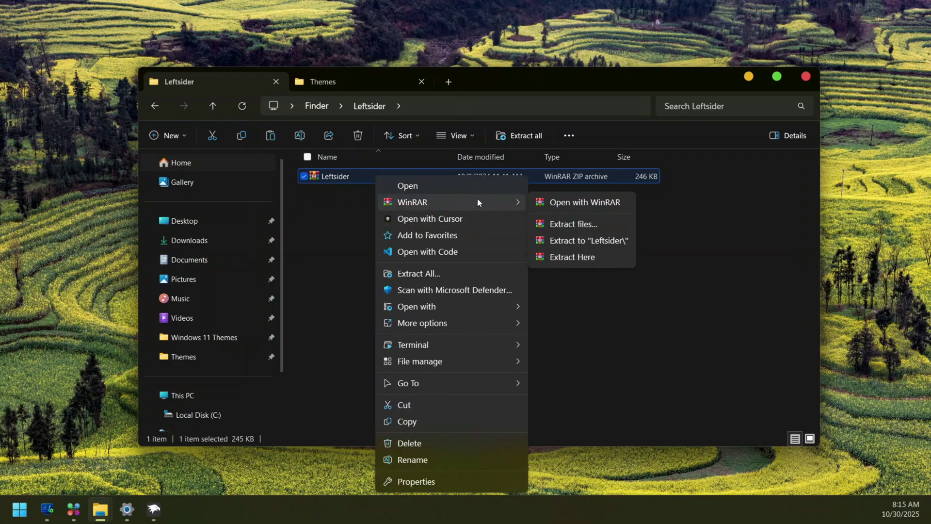
click(581, 246)
Move the extracted Leftsider V1.02 folder into Documents
double_click(357, 179)
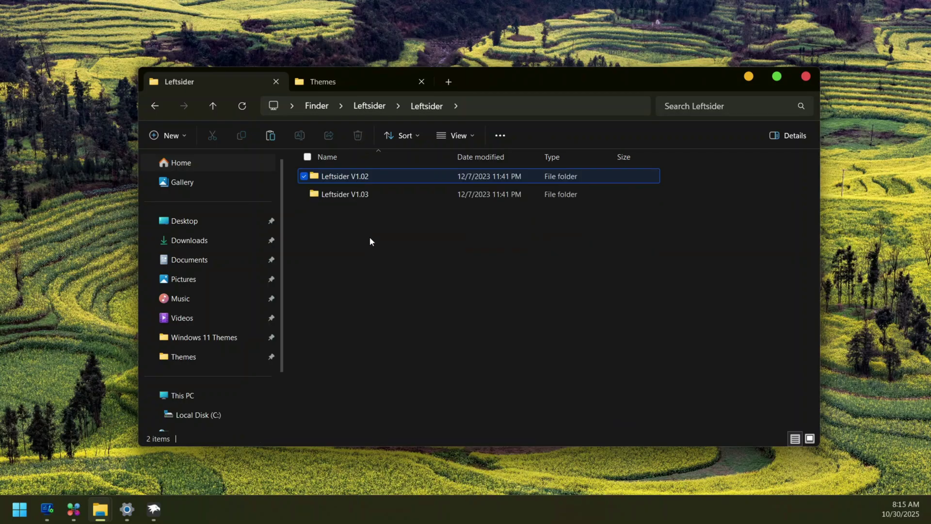
click(372, 178)
drag(320, 218, 376, 116)
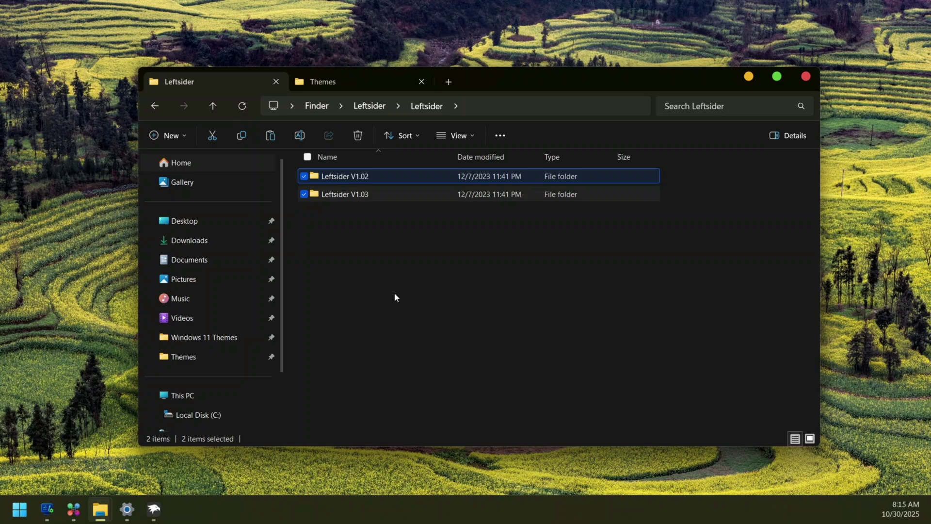
click(373, 174)
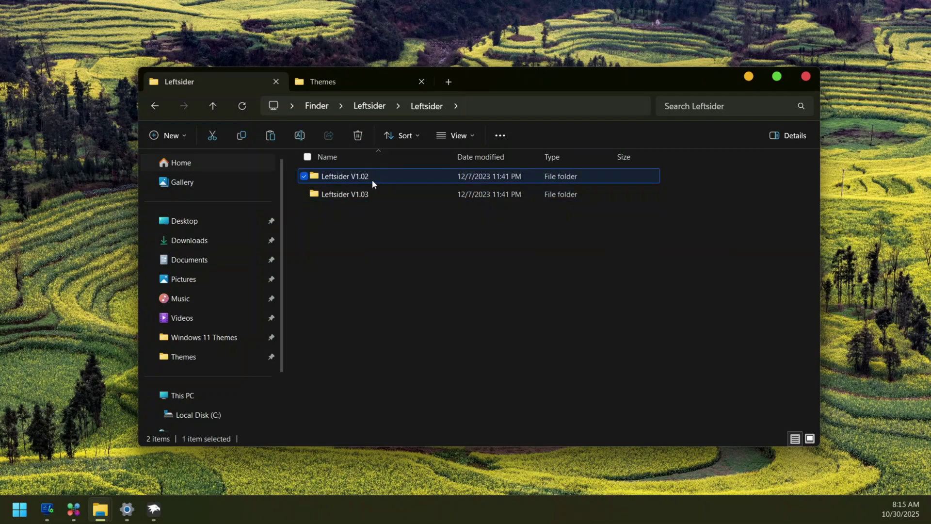
drag(378, 176, 204, 261)
click(205, 262)
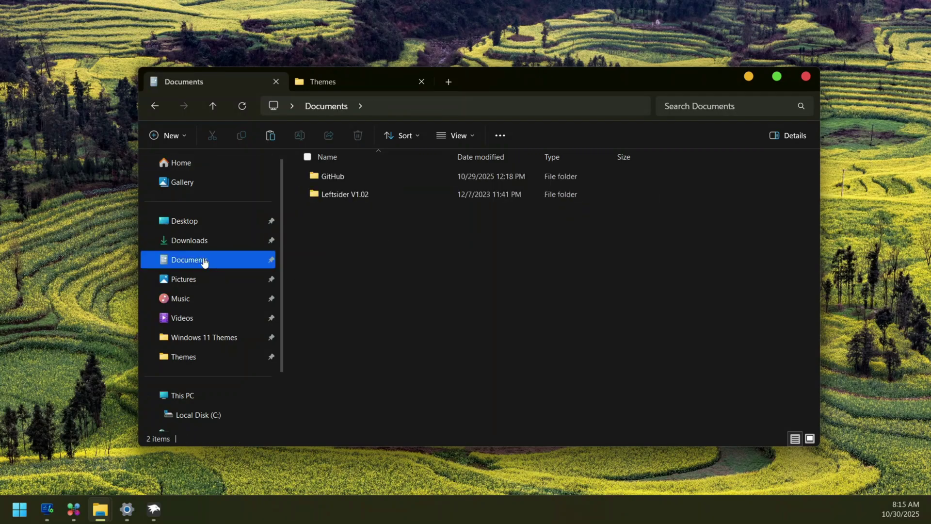
Run leftsider.exe in Documents\Leftsider V1.02 as administrator
double_click(366, 195)
click(359, 176)
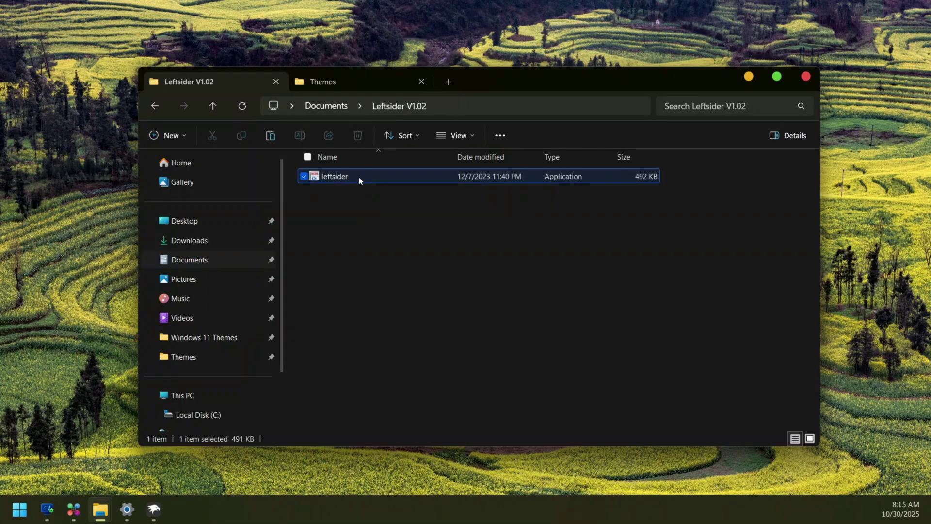
right_click(367, 176)
click(449, 160)
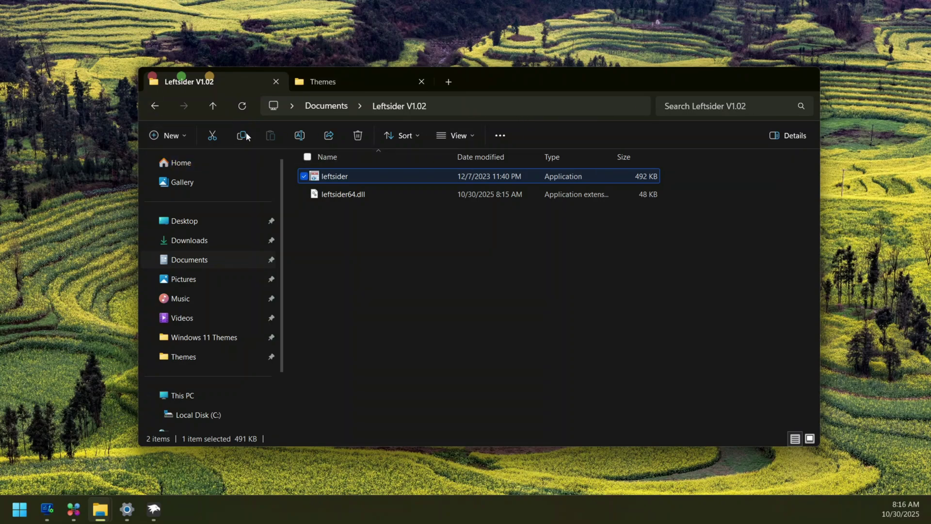
Install the Windows 7 Command Bar mod 1.0.0 in Windhawk, accepting the risk, then minimize
click(155, 508)
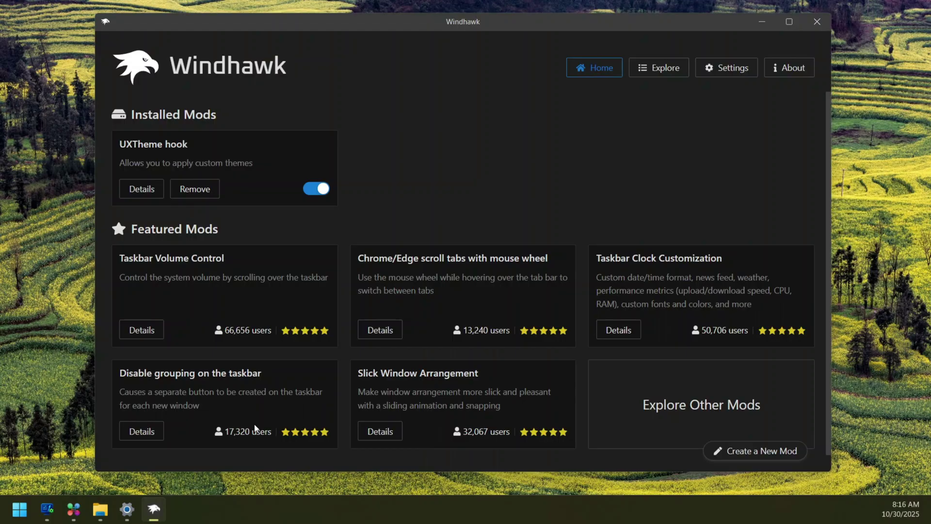
click(652, 71)
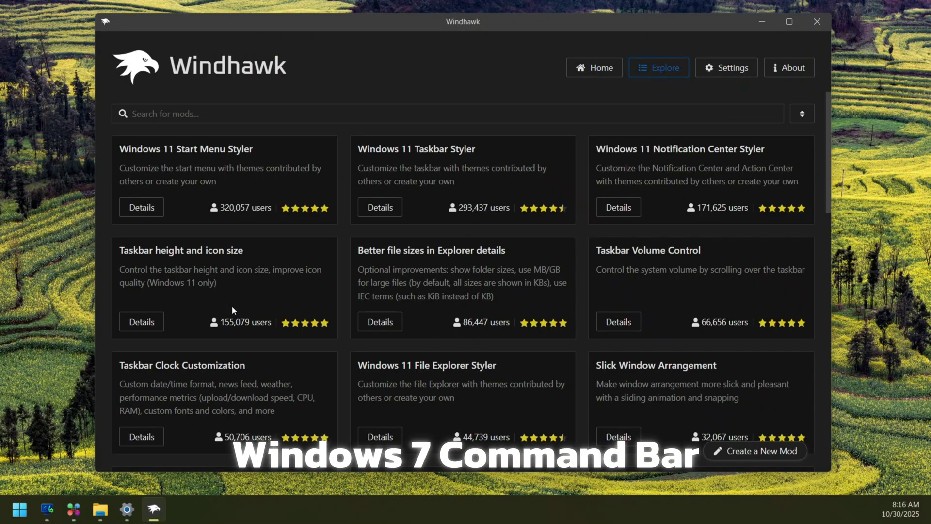
text(Windows 7 Command Bar)
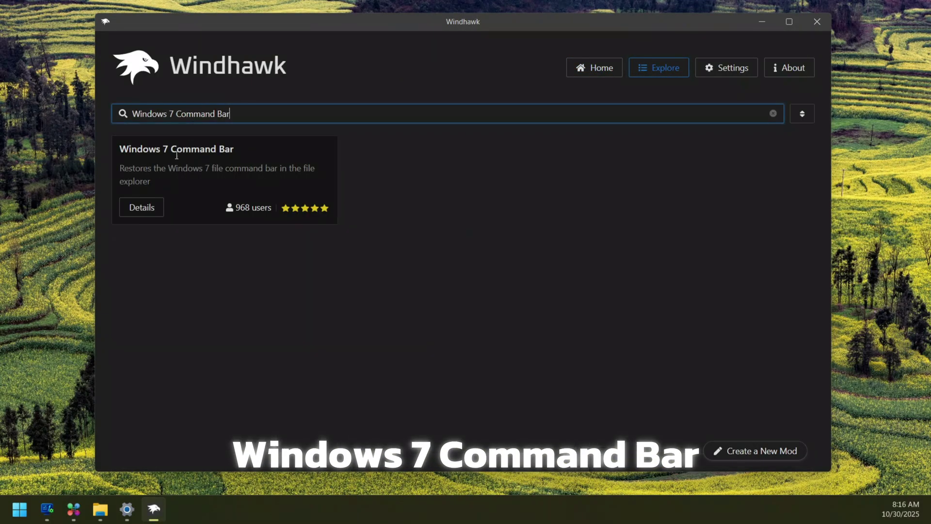
click(148, 210)
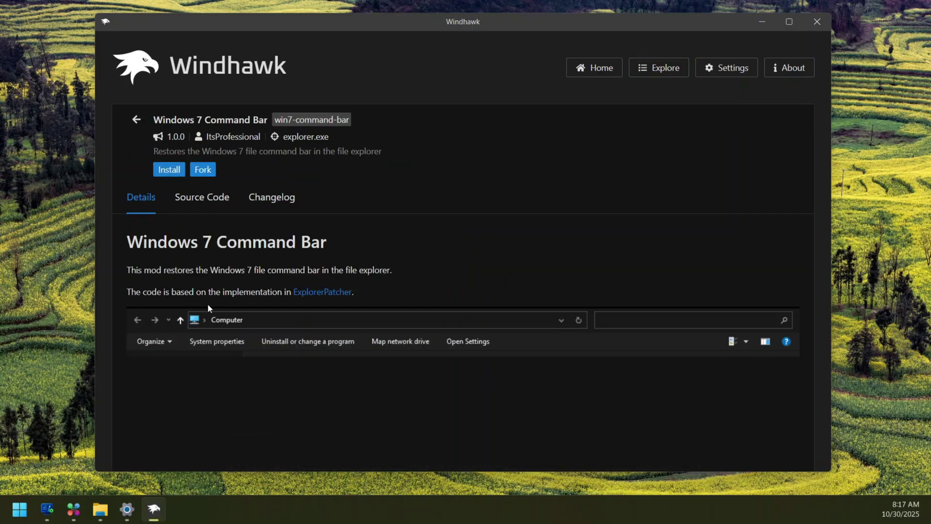
click(170, 172)
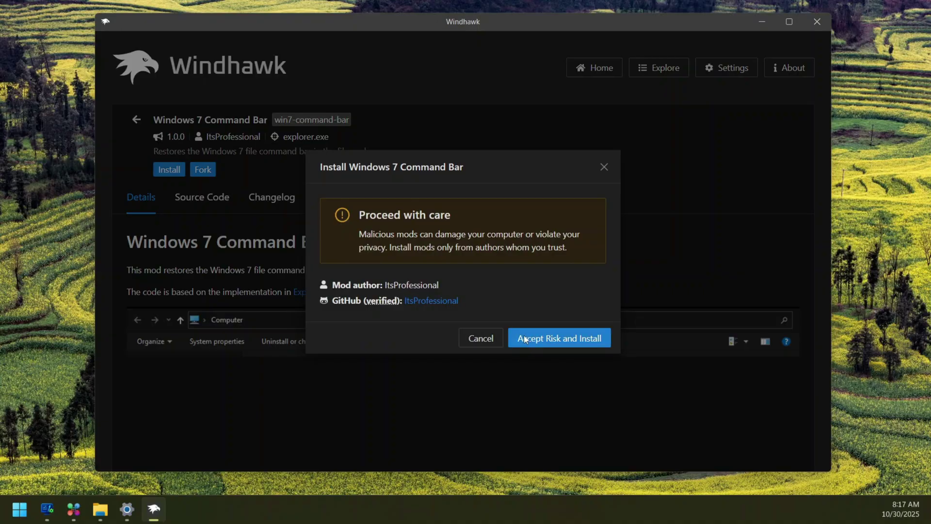
click(523, 338)
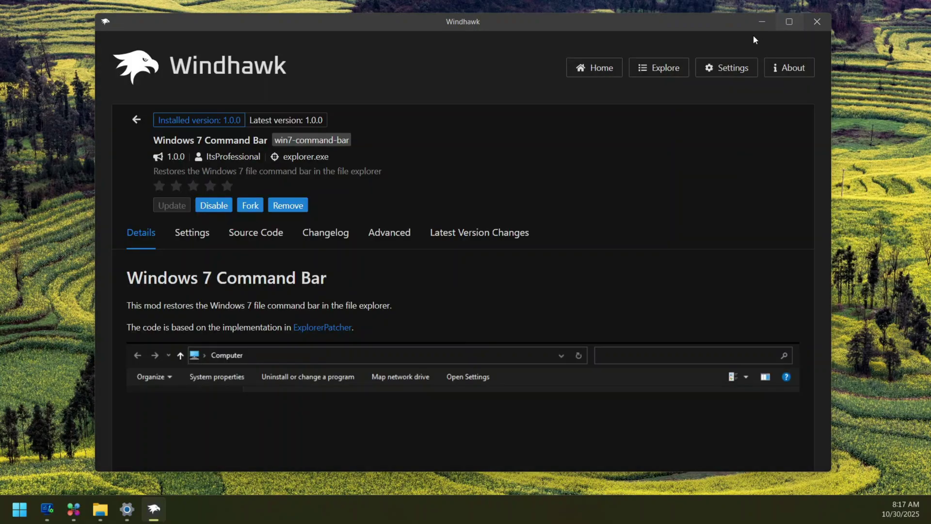
click(763, 24)
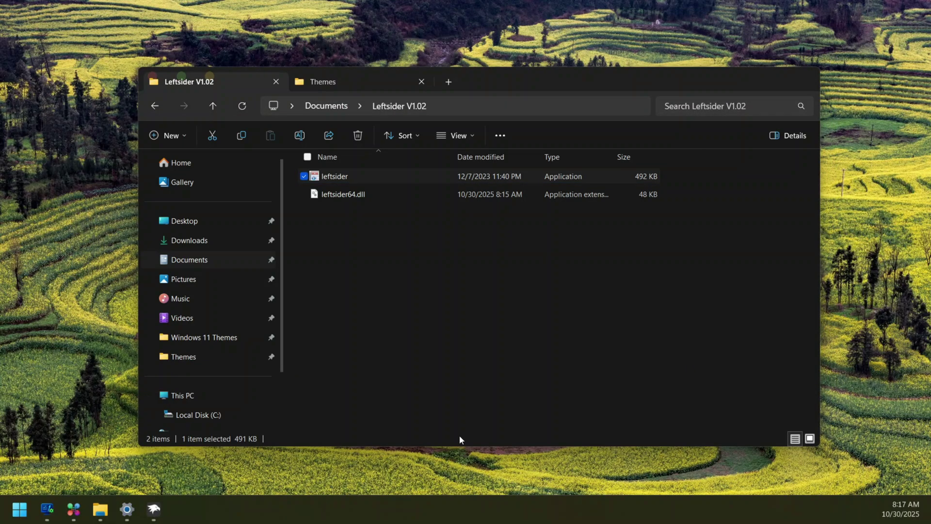
Restart the Windows Explorer process in Task Manager, then close Task Manager
key(ctrl+shift+Escape)
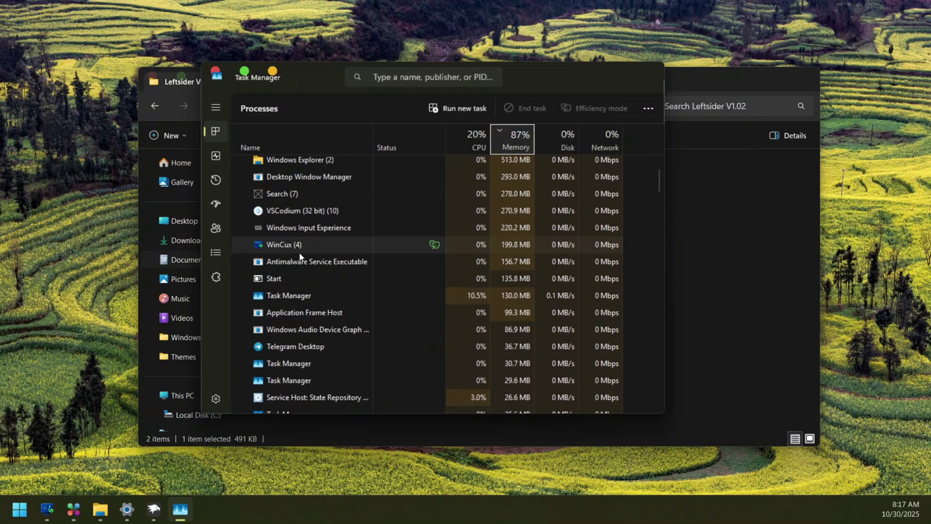
click(304, 219)
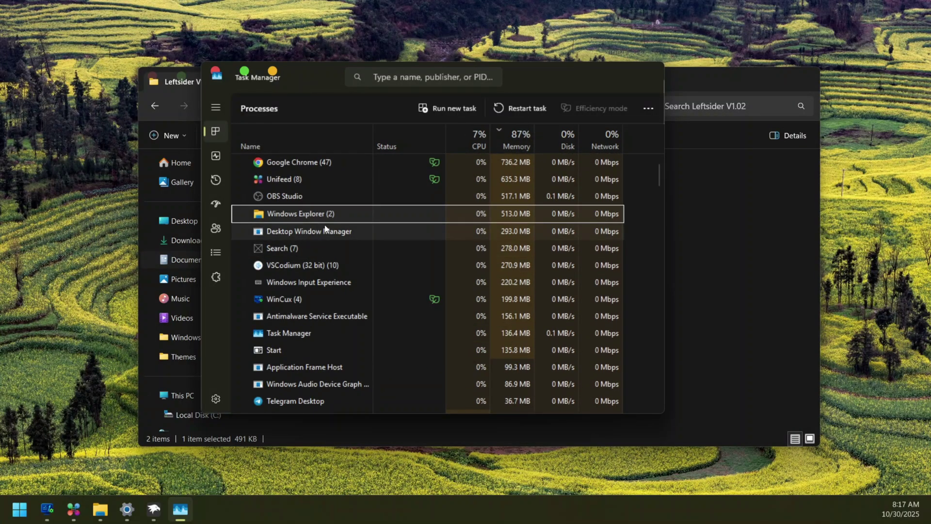
click(357, 219)
click(515, 111)
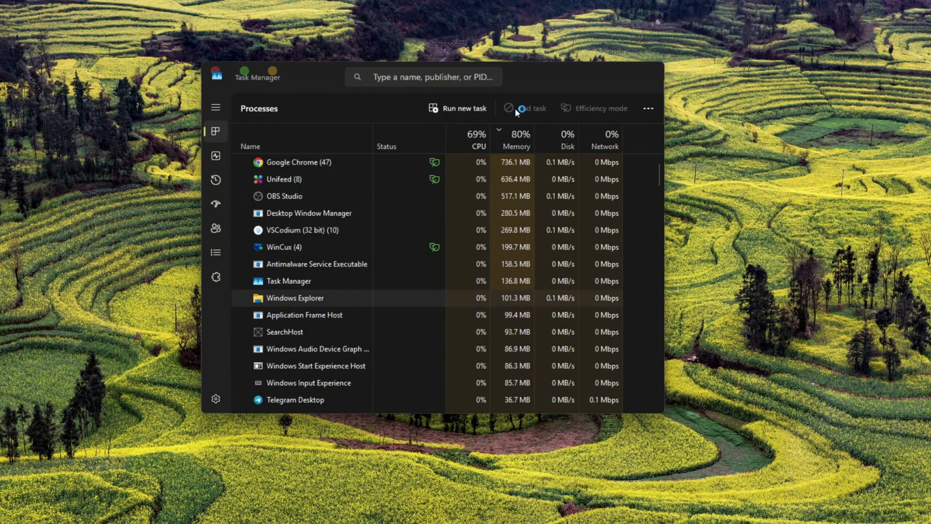
click(216, 72)
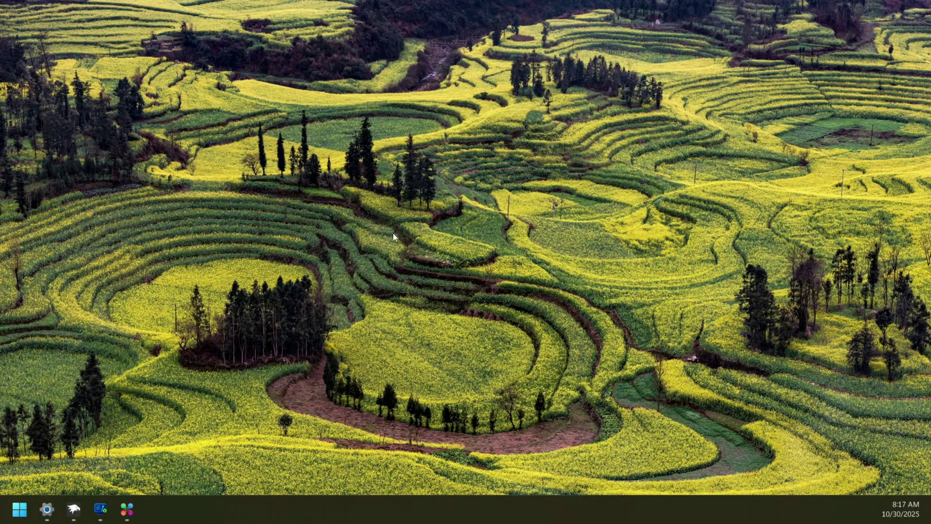
Open a new Explorer Home window, compare it with the Finder reference, then return to Windhawk
key(super+e)
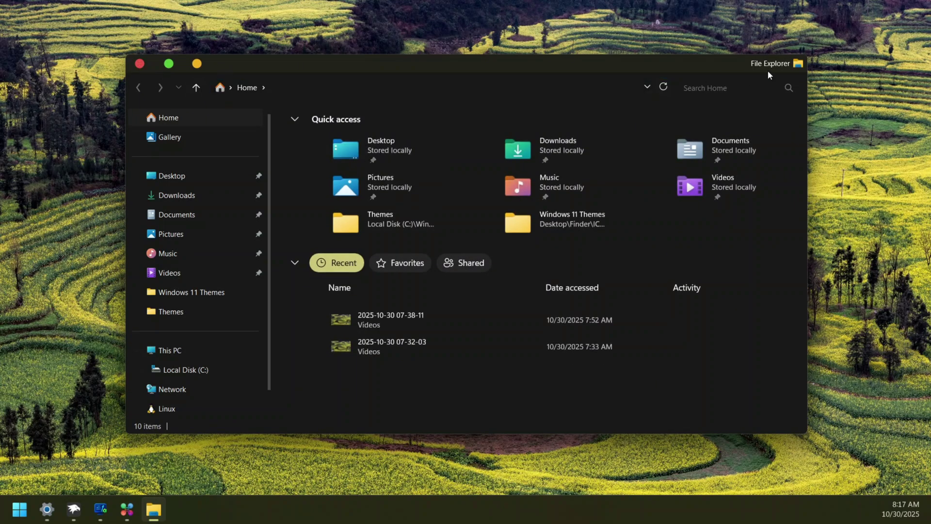
click(157, 353)
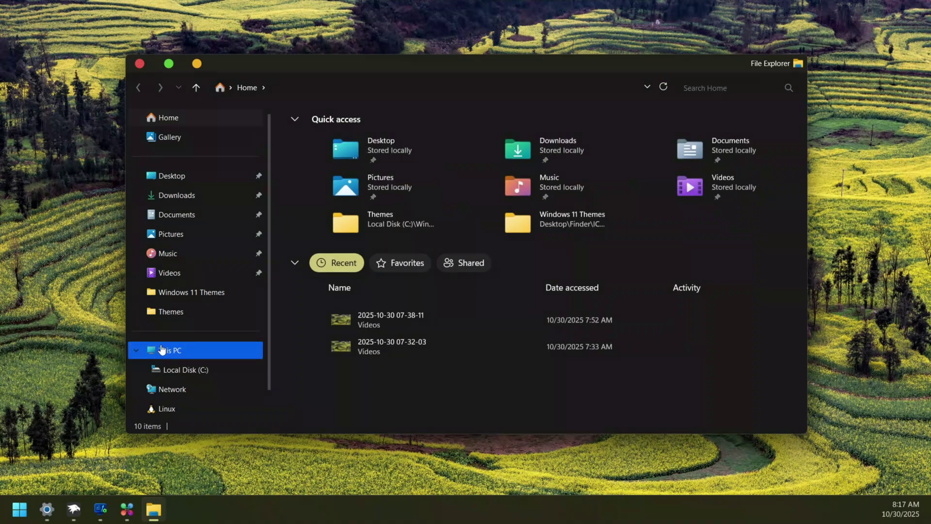
click(164, 117)
click(127, 509)
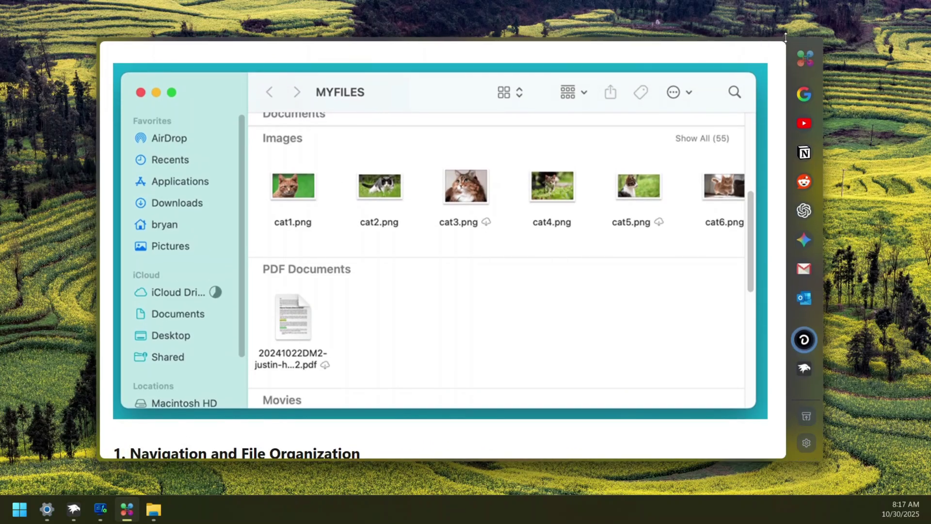
click(809, 43)
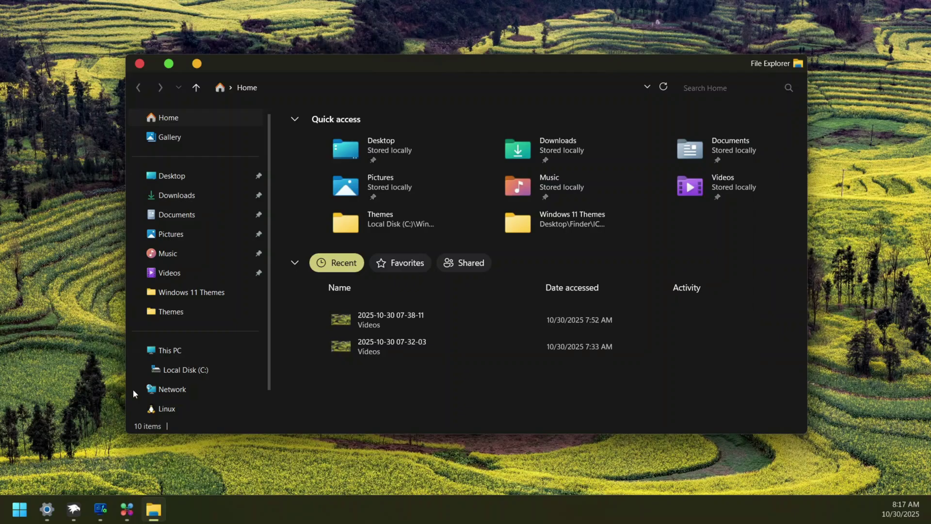
click(74, 509)
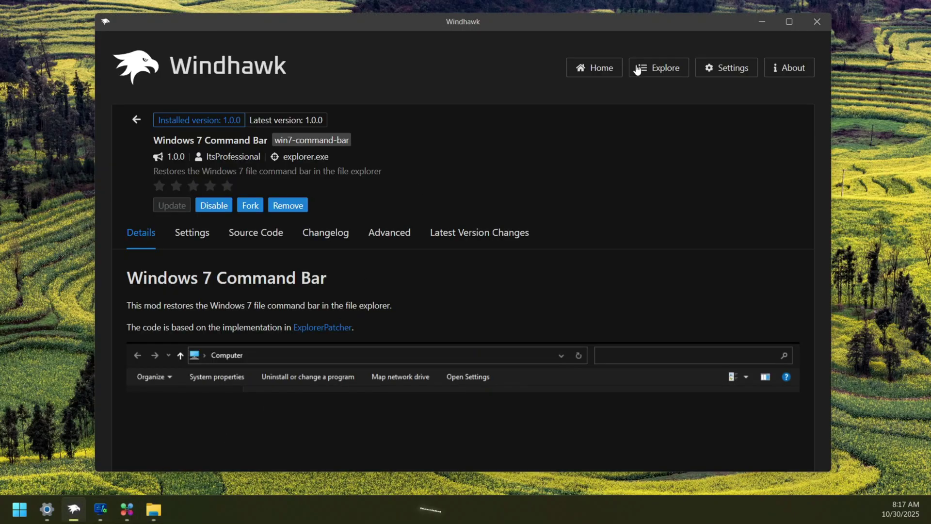
Search the Windhawk catalogue for 'reso' and open Resource Redirect 1.2.2's details
click(637, 71)
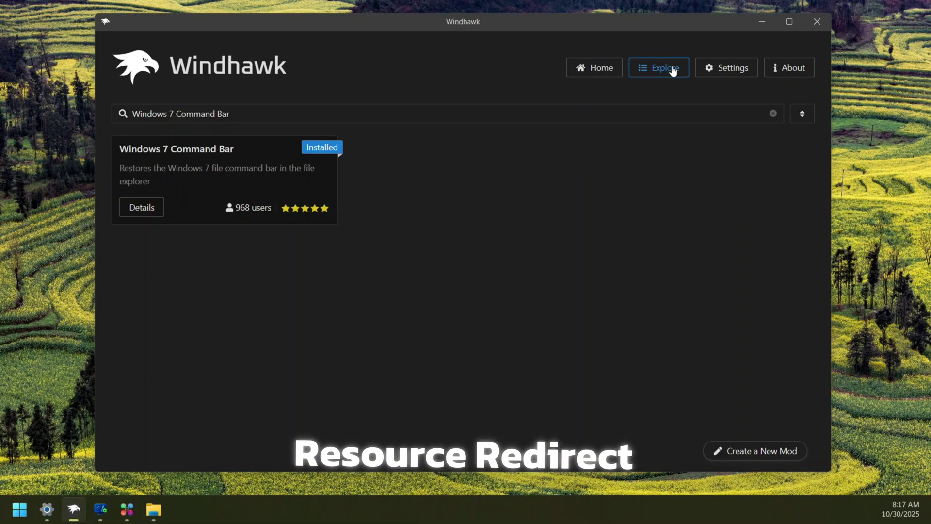
triple_click(256, 117)
key(BackSpace)
text(reso)
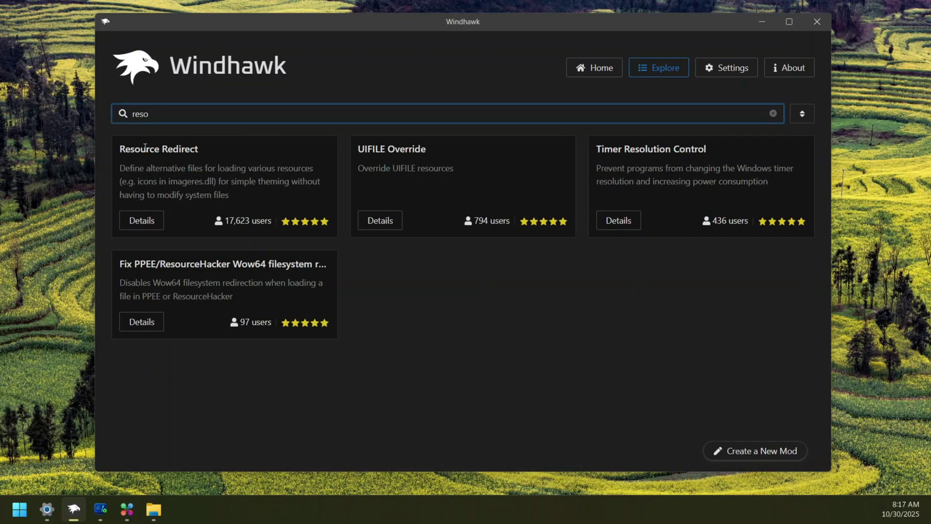
click(146, 146)
click(140, 221)
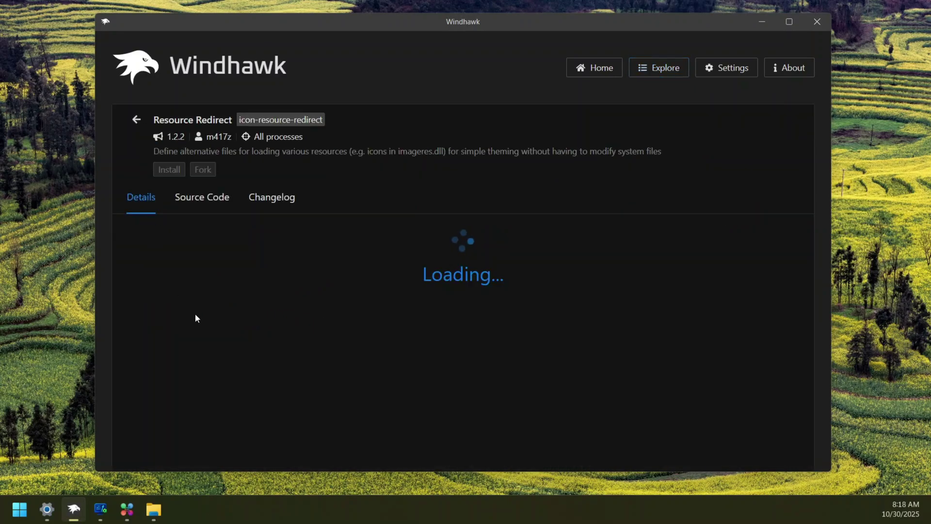
Install the Resource Redirect mod in Windhawk, accepting the risk warning
click(169, 169)
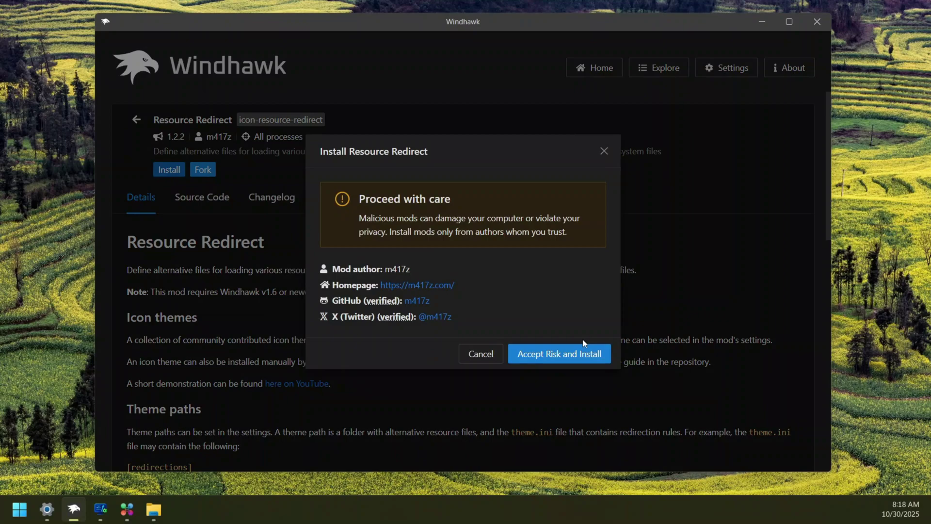
click(562, 353)
click(204, 241)
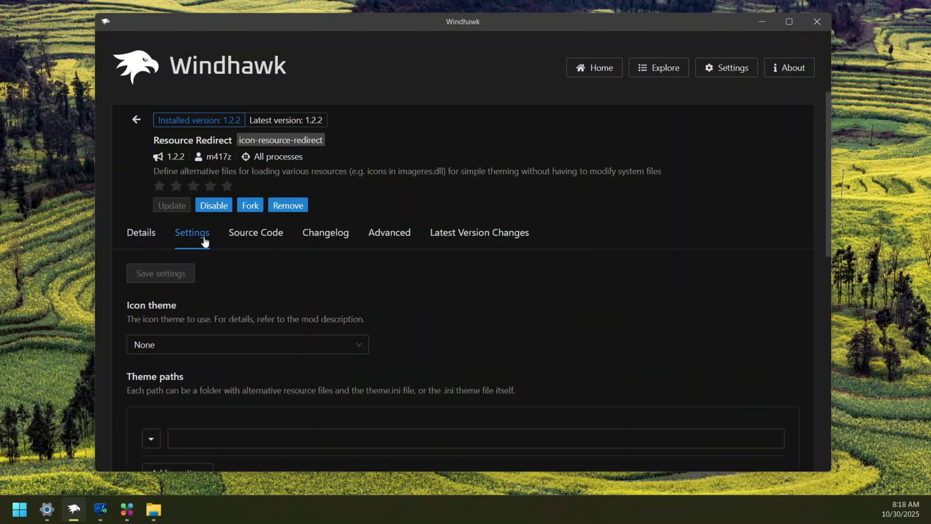
Set the Icon theme to macOS Blue (by niivu), save, and approve clearing the icon cache
click(217, 347)
scroll(236, 278, down, 10)
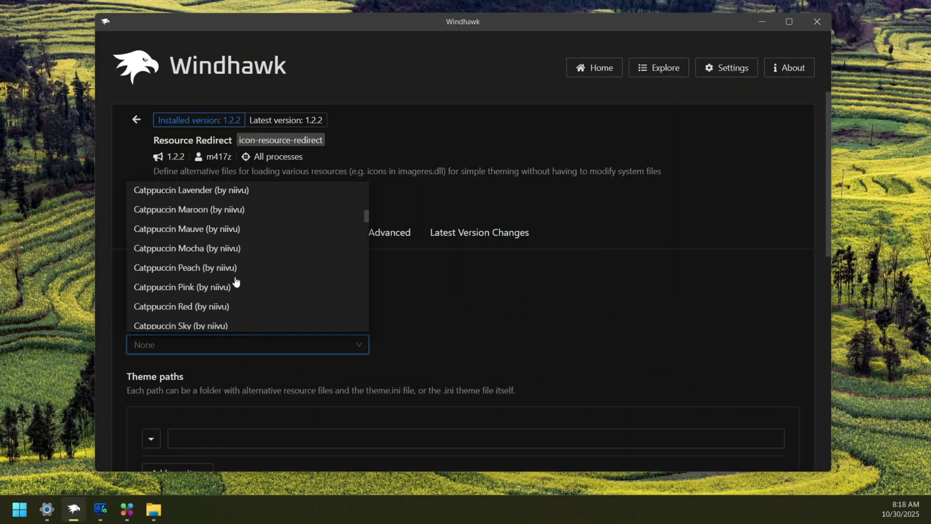
scroll(238, 256, down, 9)
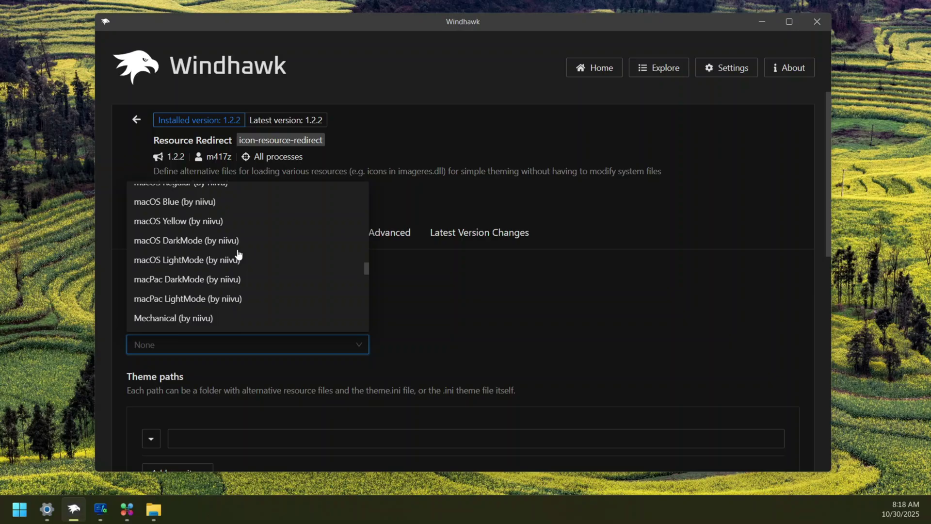
scroll(230, 252, up, 3)
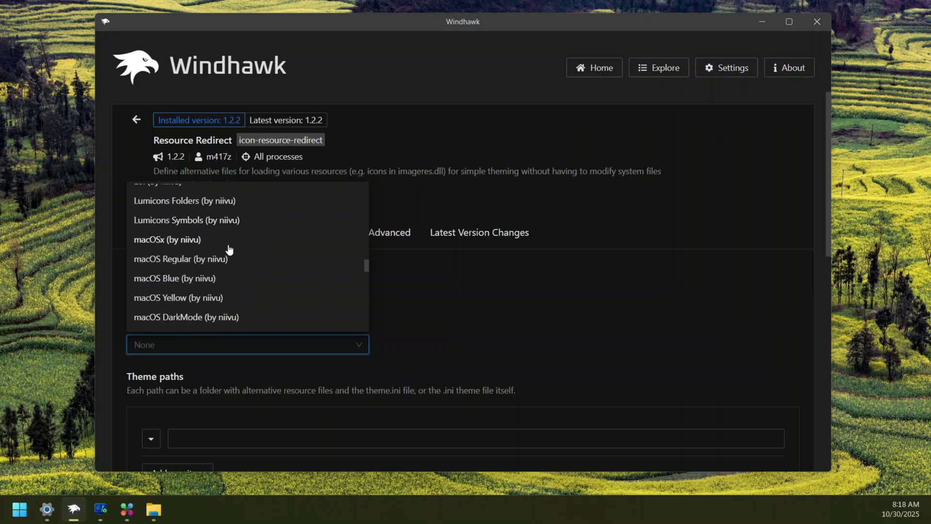
click(182, 278)
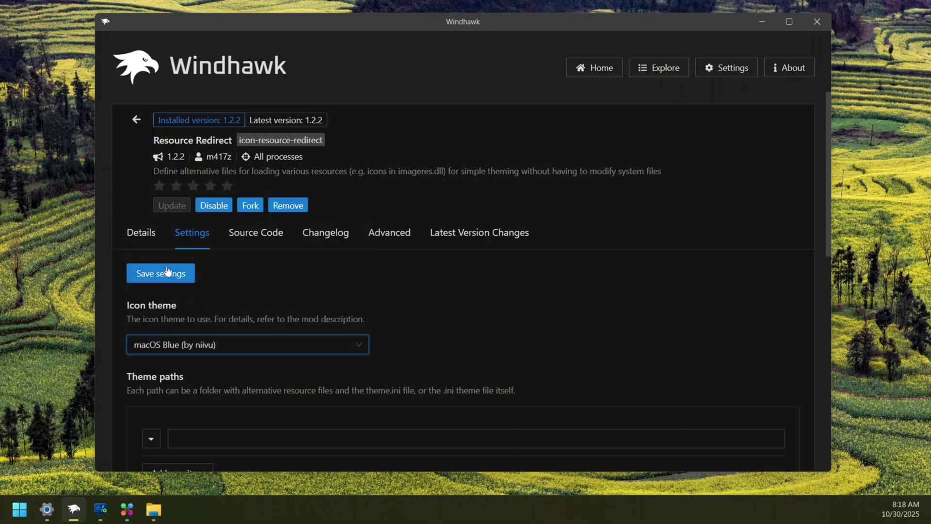
click(168, 273)
click(173, 274)
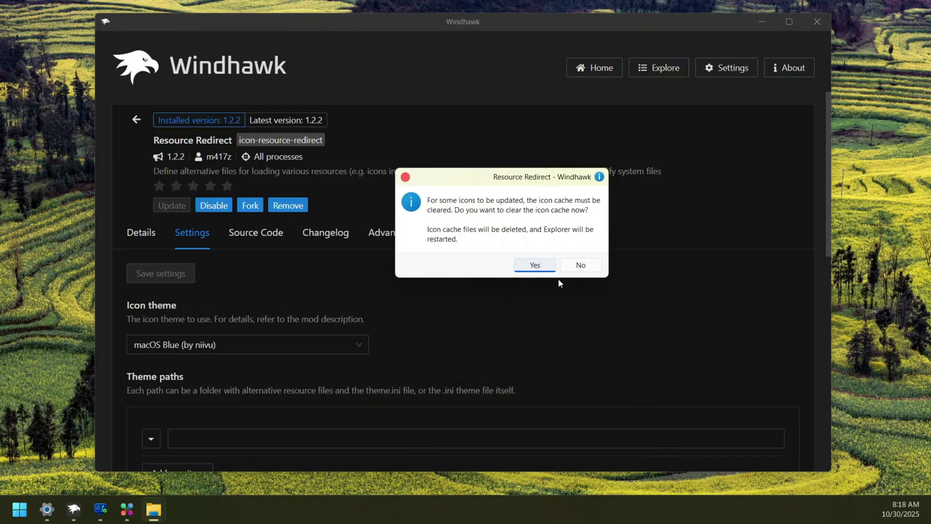
click(544, 263)
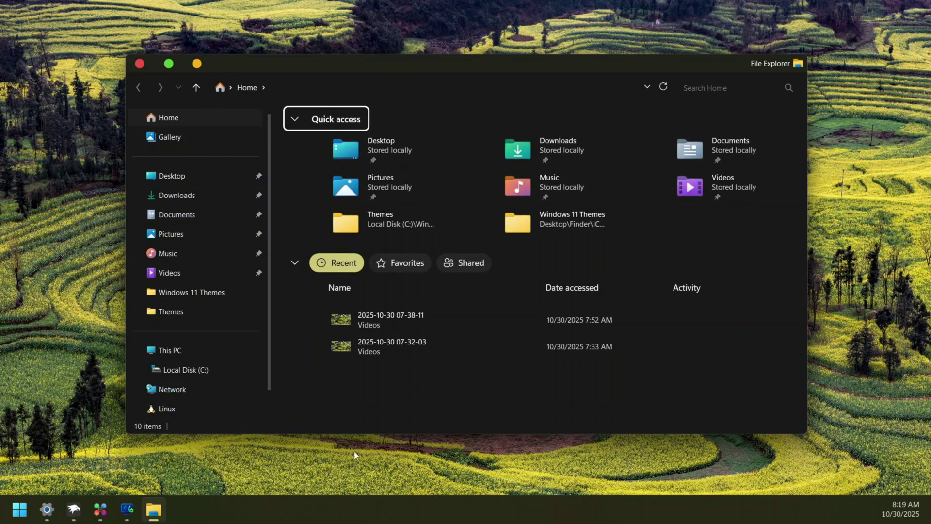
Switch Resource Redirect's icon theme to macOS Regular (by niivu) and save the setting
click(197, 64)
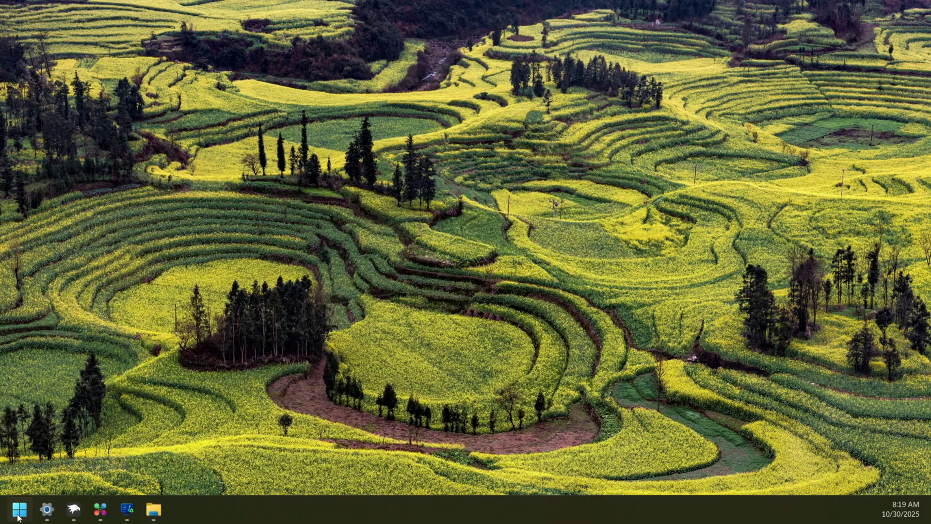
click(75, 518)
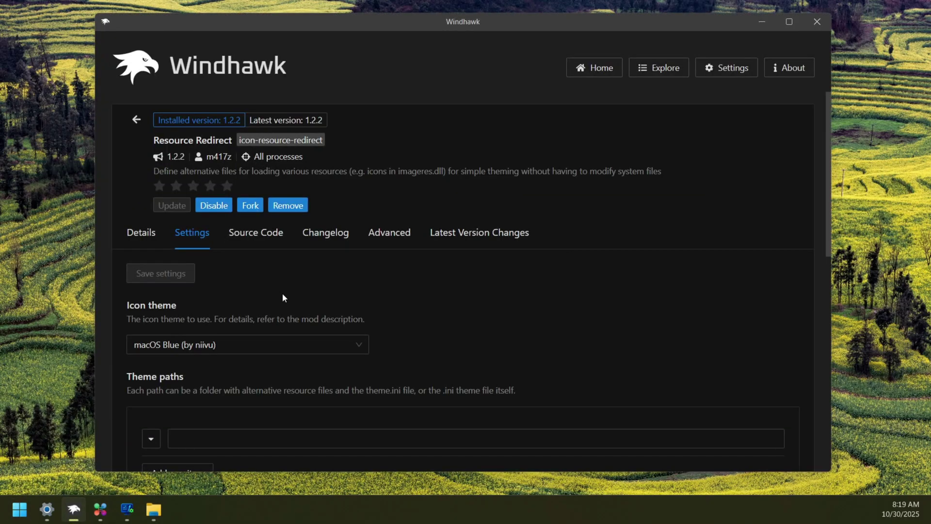
click(254, 345)
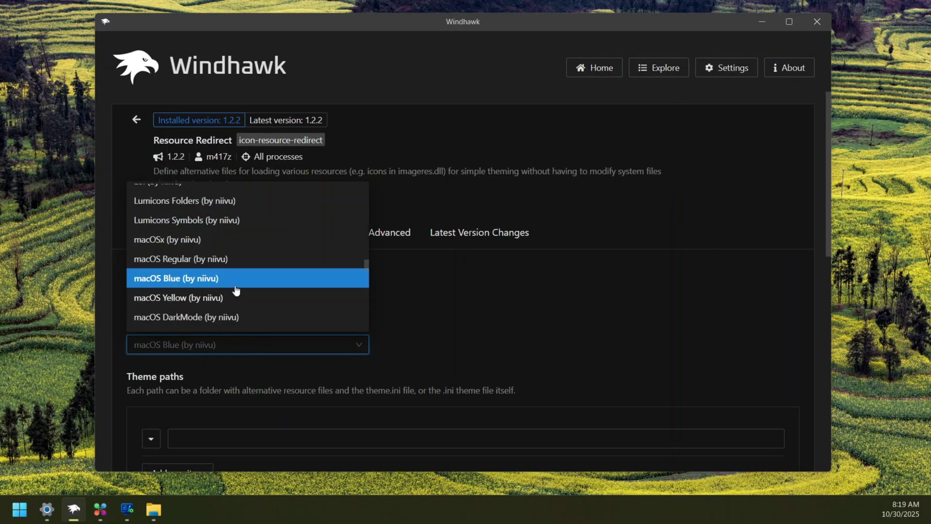
click(229, 259)
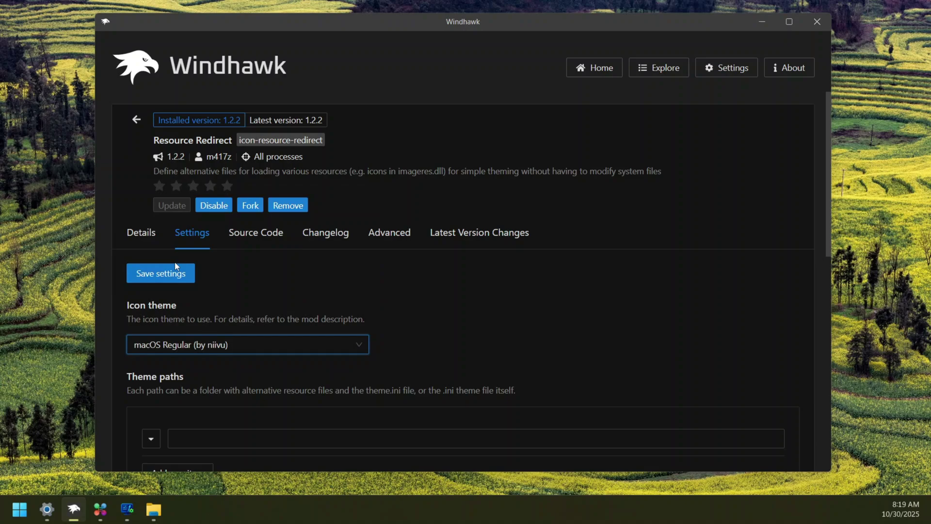
click(181, 277)
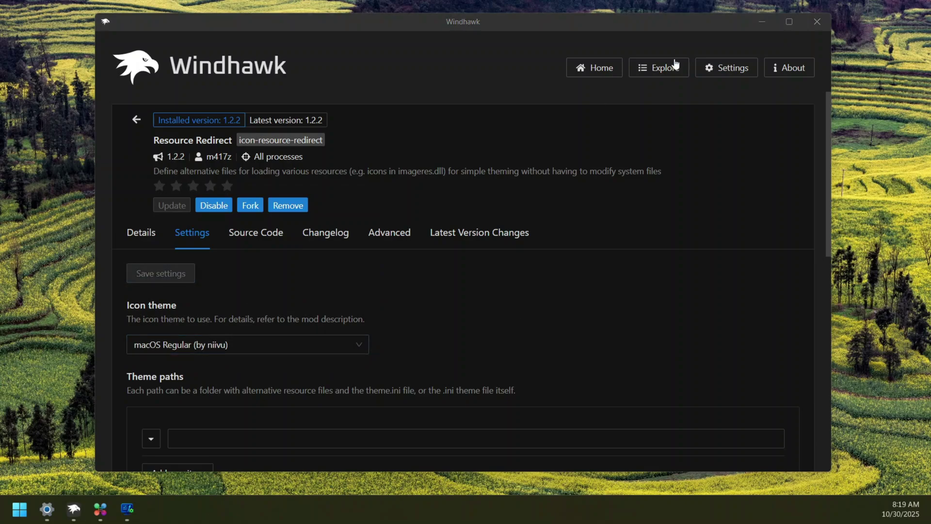
Open a new Explorer window and browse This PC, Local Disk (C:) and Home to check the icons
click(762, 22)
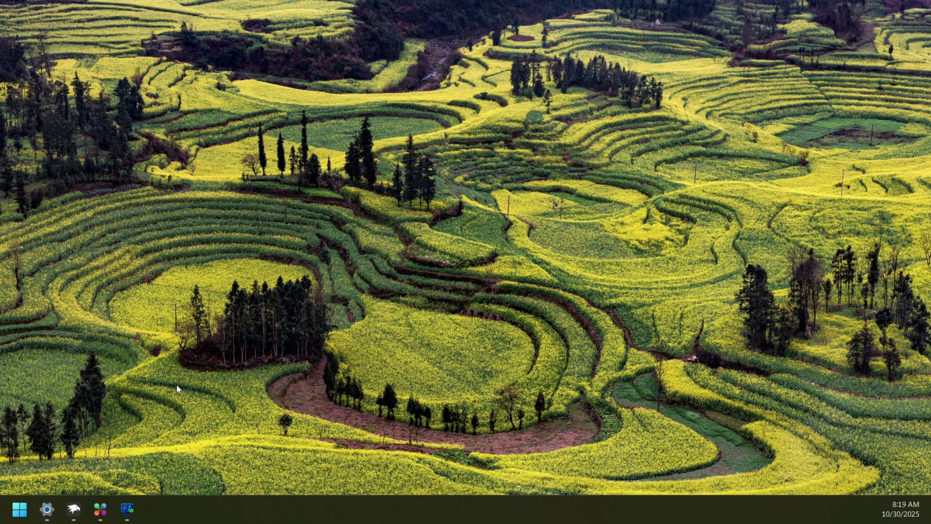
key(super+e)
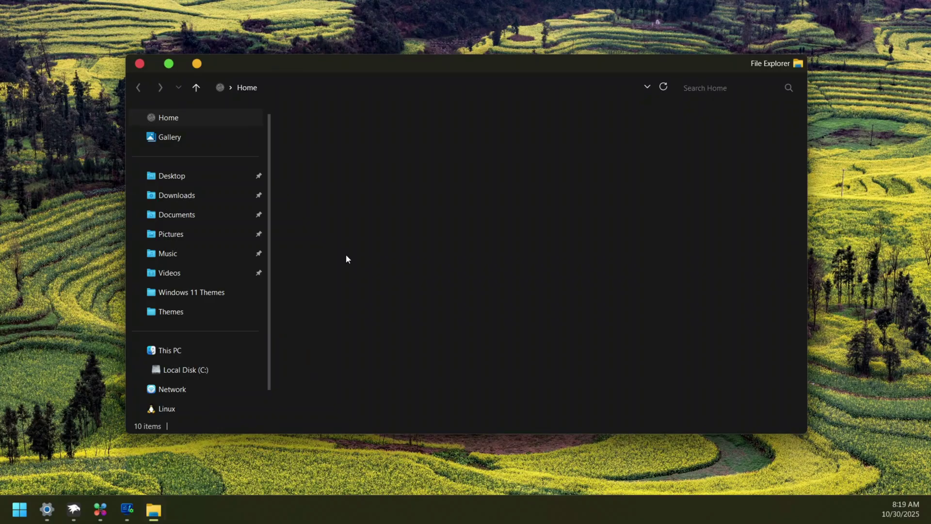
click(199, 353)
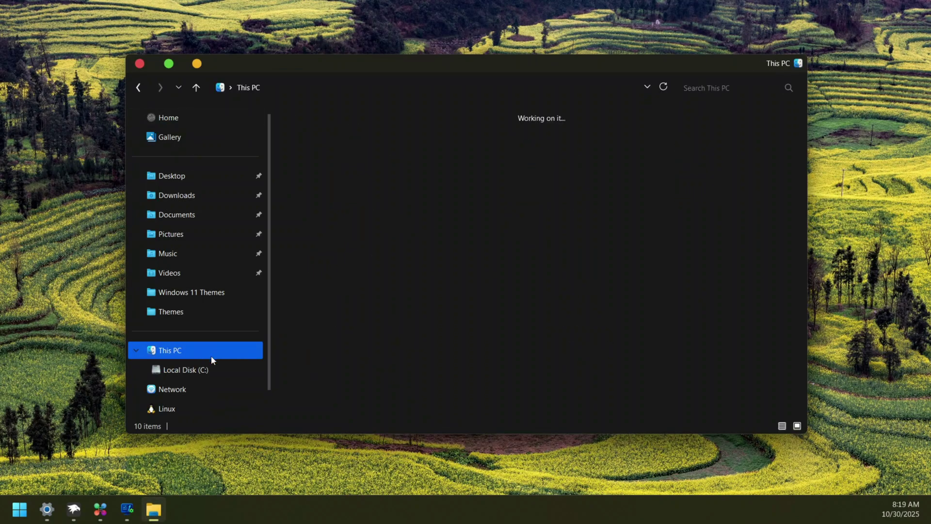
double_click(314, 138)
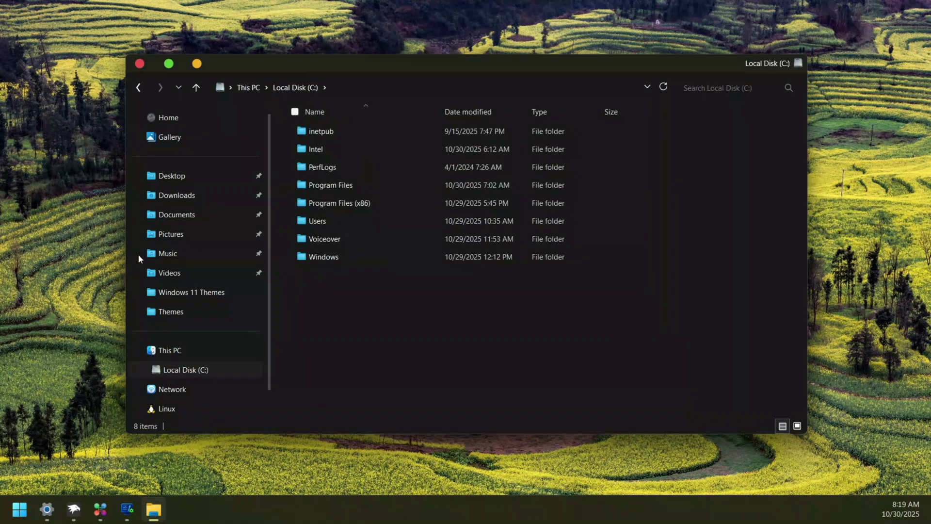
click(204, 118)
click(170, 369)
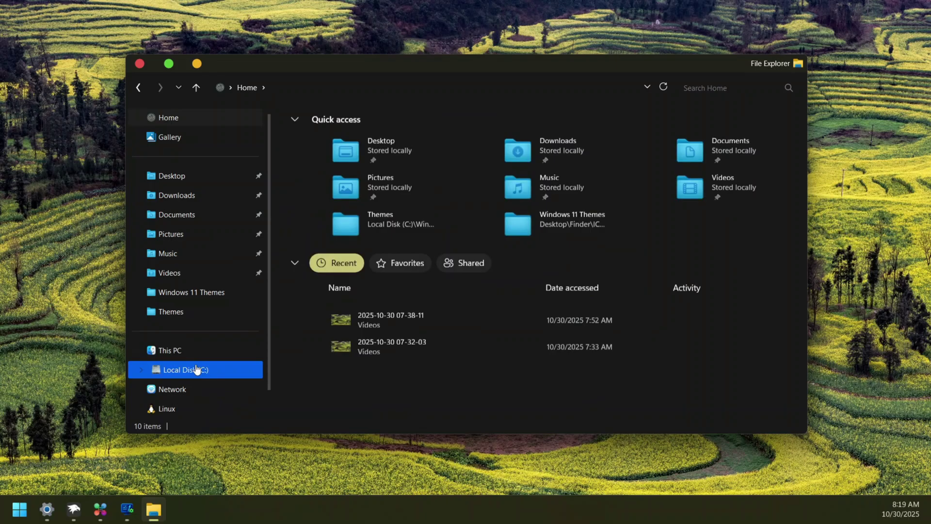
key(alt+Up)
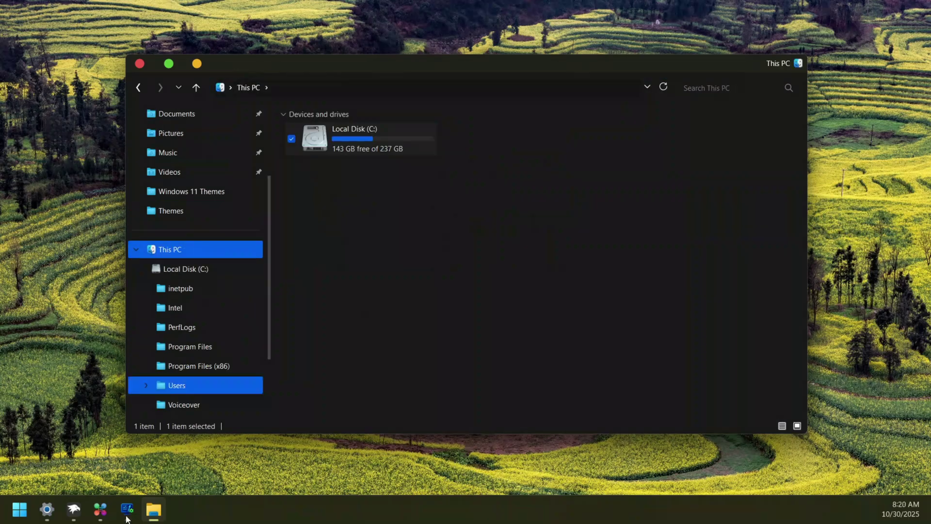
scroll(206, 206, up, 3)
click(214, 121)
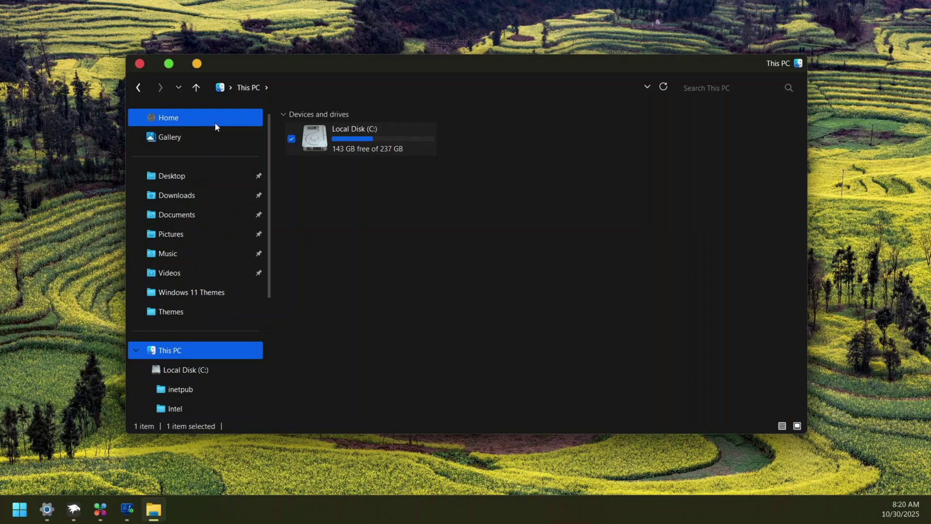
click(213, 140)
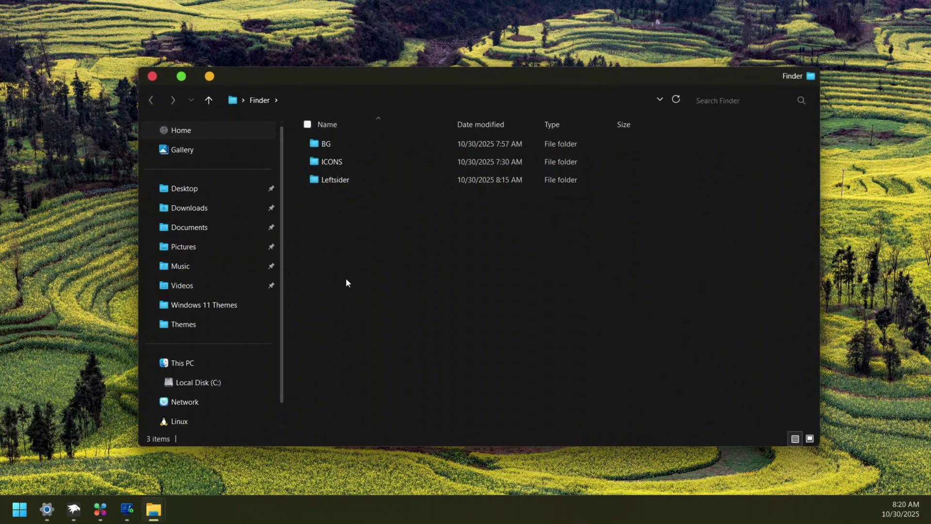
In the BG folder, extract the Release_x64 archive into its own folder
drag(345, 279, 350, 132)
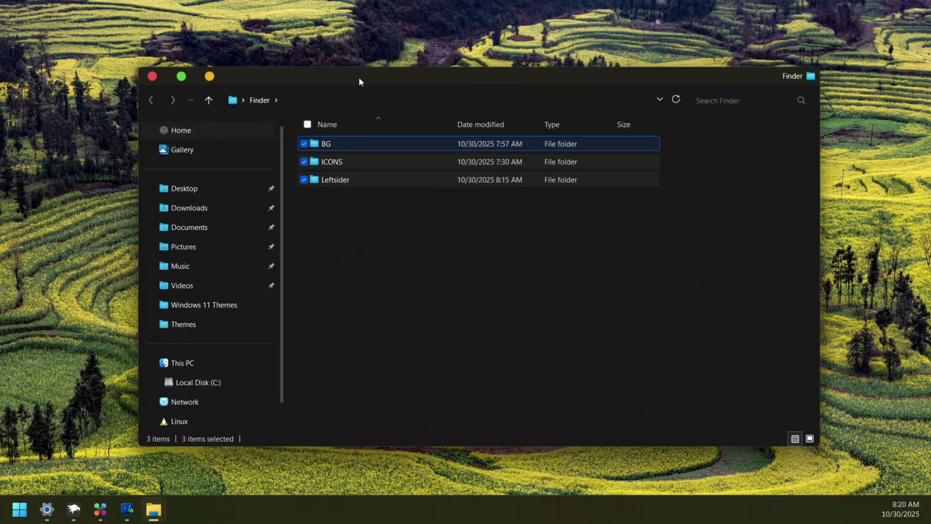
double_click(331, 144)
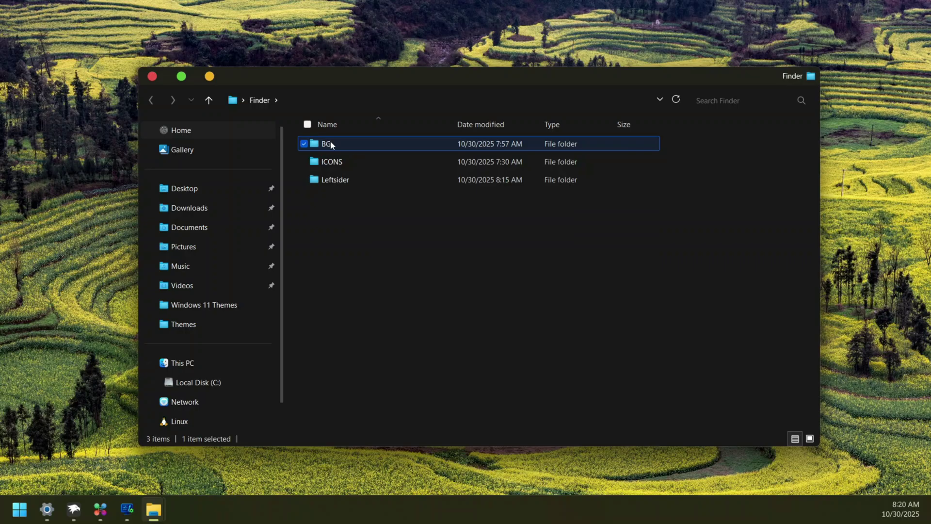
click(357, 146)
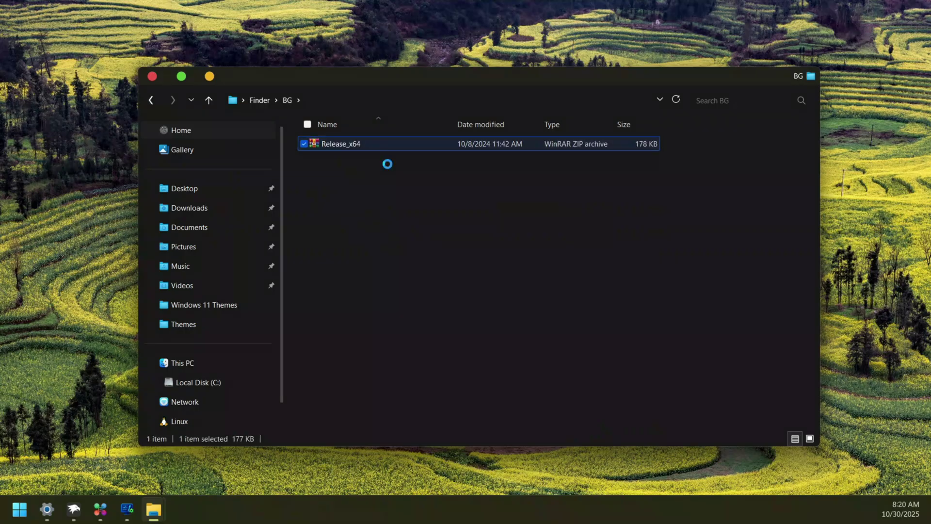
right_click(357, 142)
click(543, 203)
double_click(384, 144)
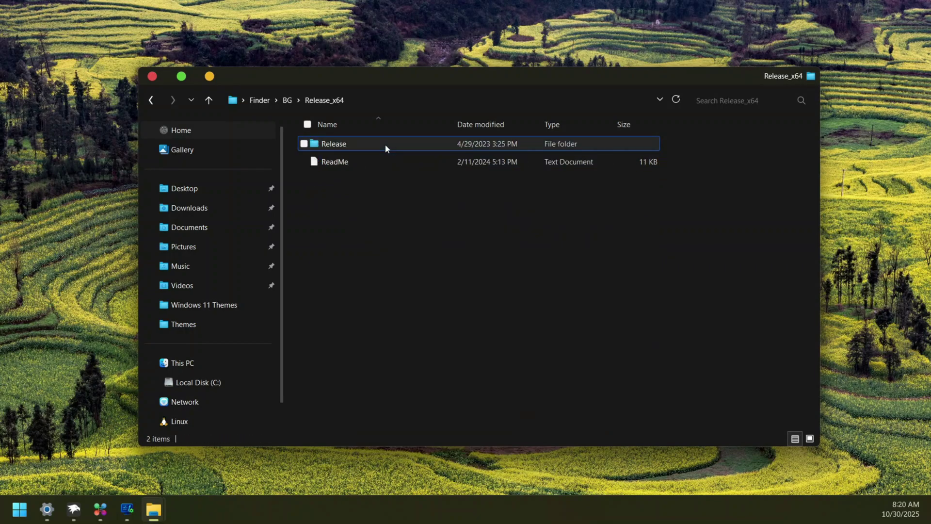
Move the Release folder into Documents and open it there
click(364, 143)
drag(356, 144, 208, 232)
click(208, 232)
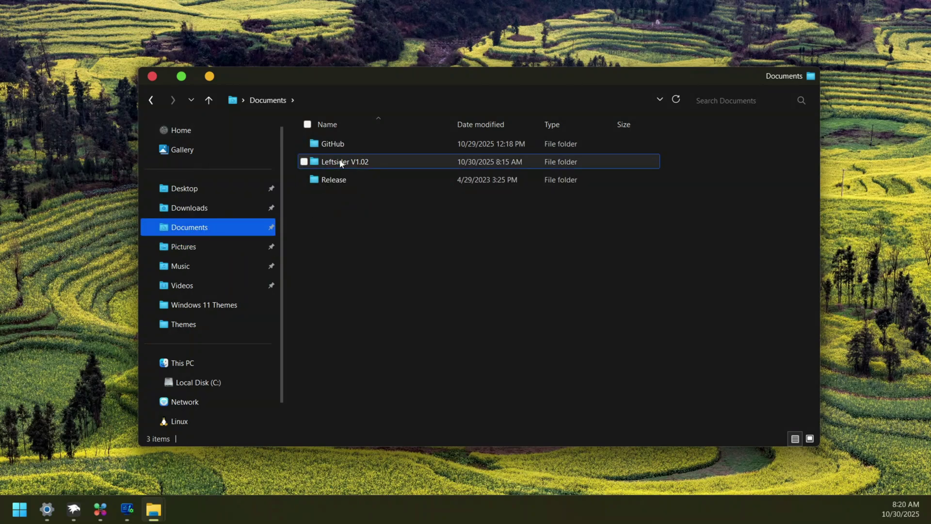
click(338, 184)
double_click(338, 183)
Run the register script as administrator, allowing it past the warning
click(338, 183)
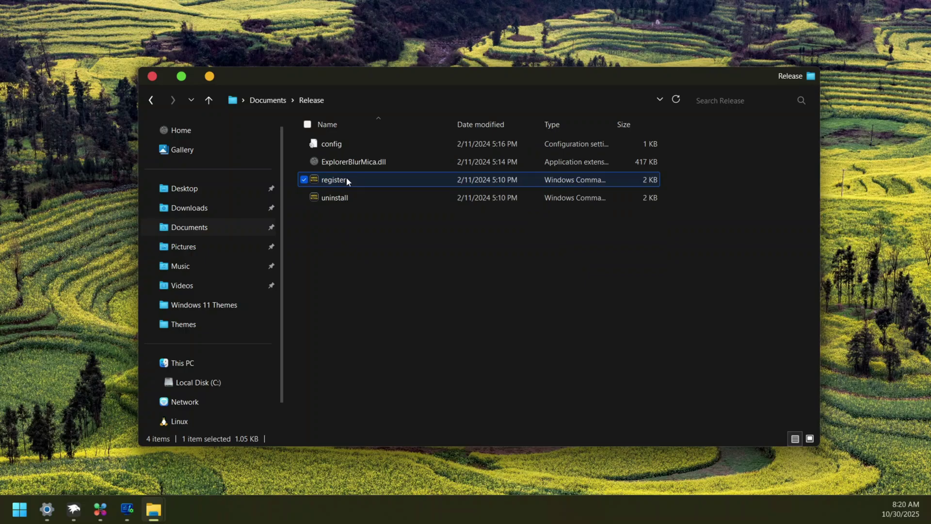
right_click(358, 180)
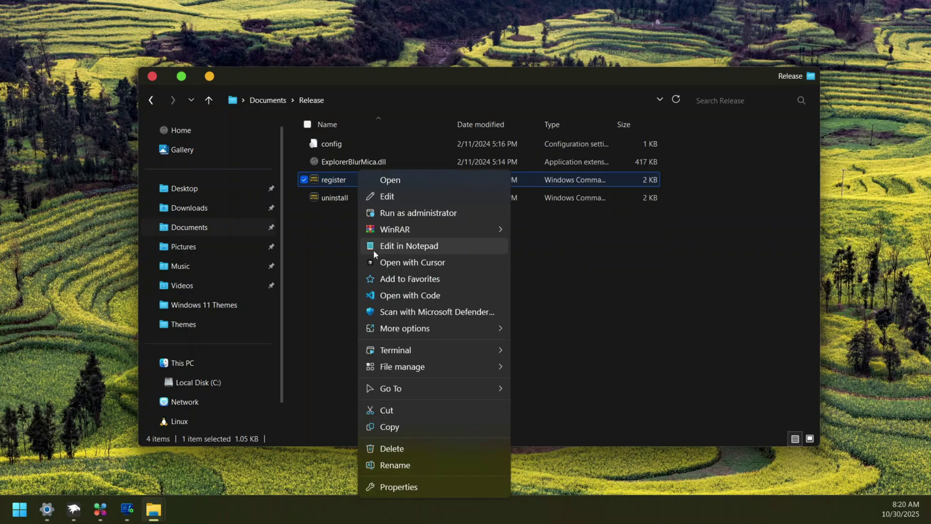
click(395, 213)
click(501, 268)
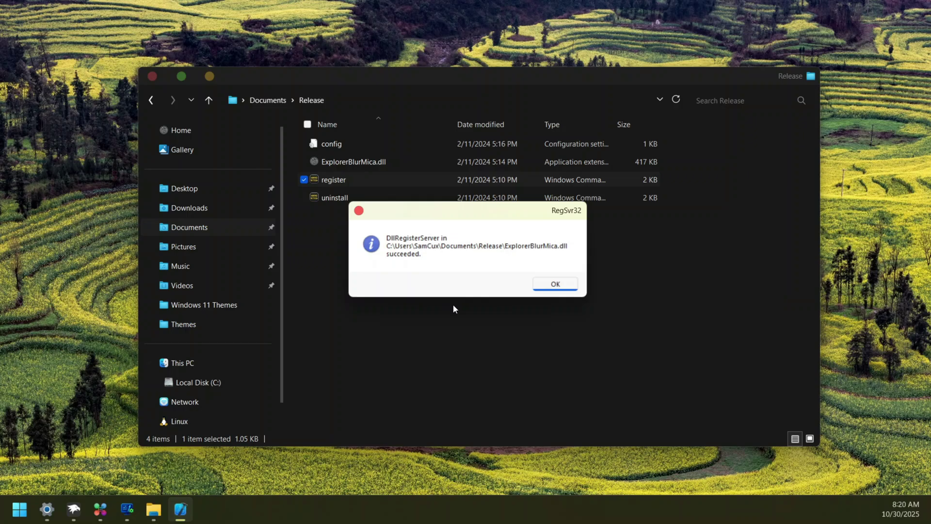
Dismiss the RegSvr32 success message, then check the blur across Home, This PC and Local Disk (C:)
click(556, 287)
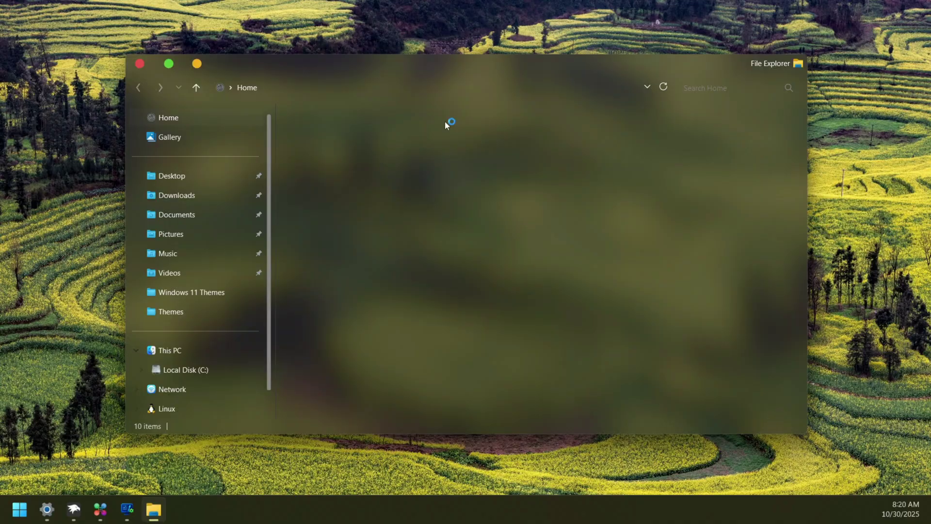
click(245, 121)
click(182, 351)
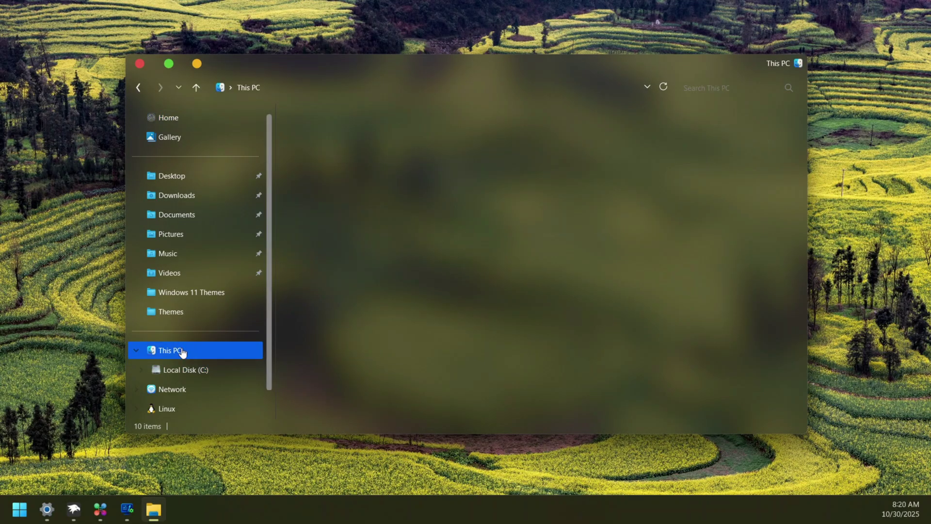
double_click(391, 133)
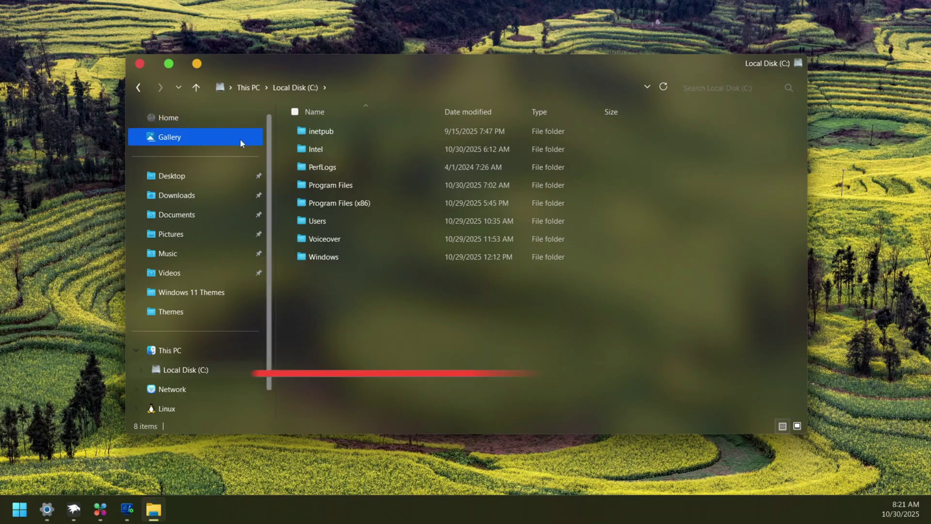
click(222, 120)
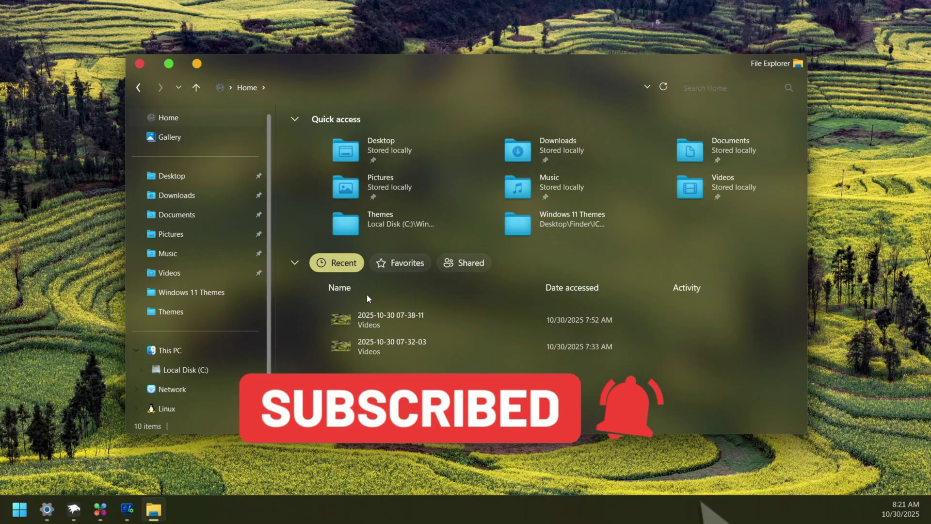
click(191, 349)
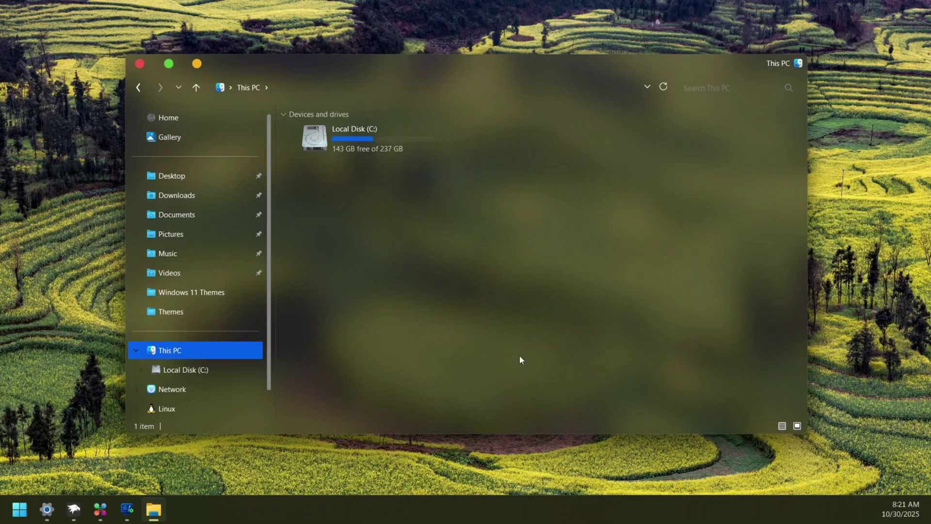
click(225, 116)
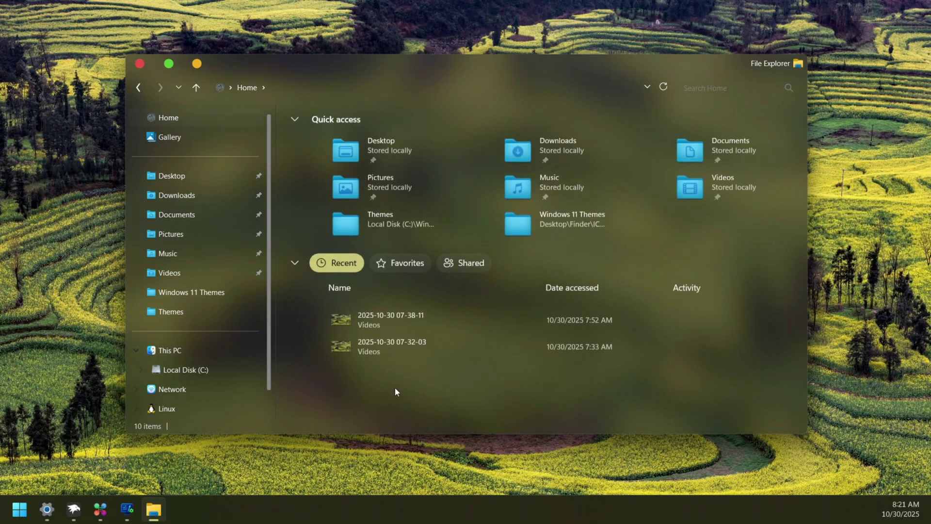